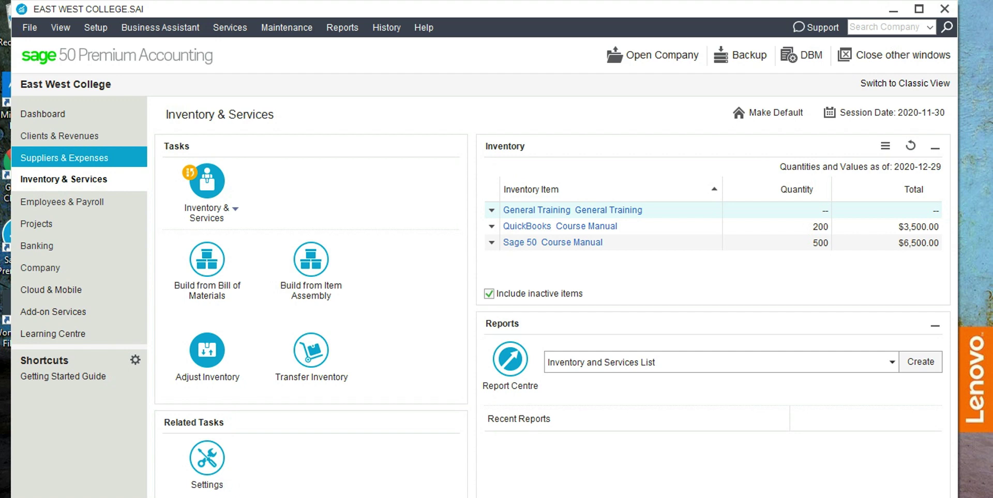
Add a new supplier record with the shareholder's name as the supplier and save it.
left_click(64, 158)
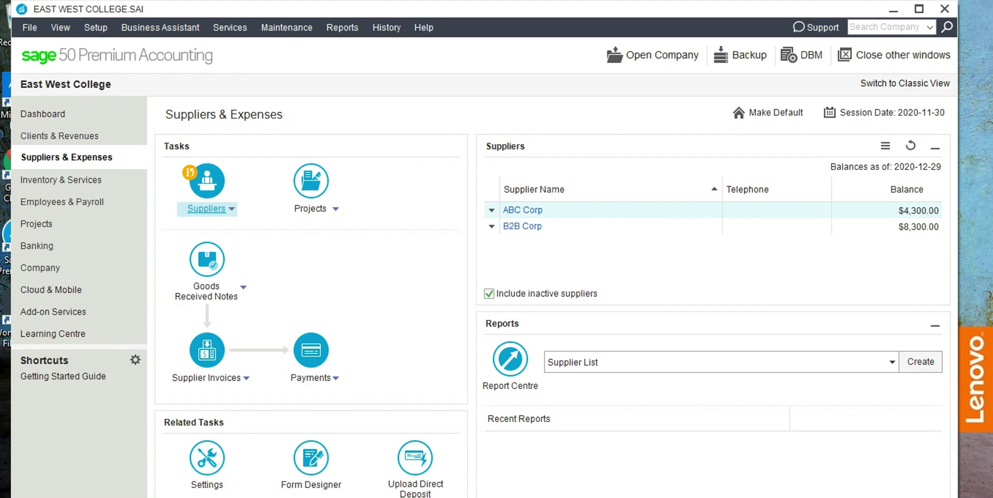
left_click(206, 208)
left_click(211, 244)
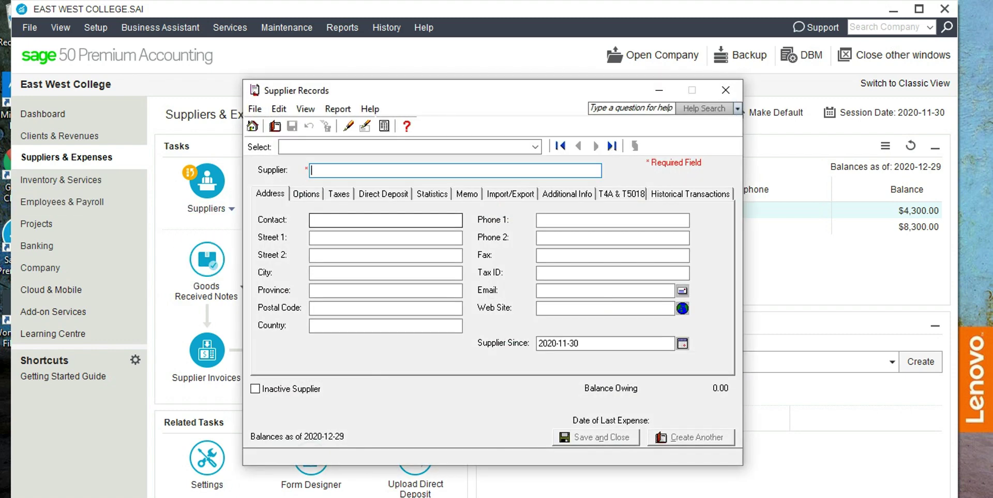
type("Arif C.")
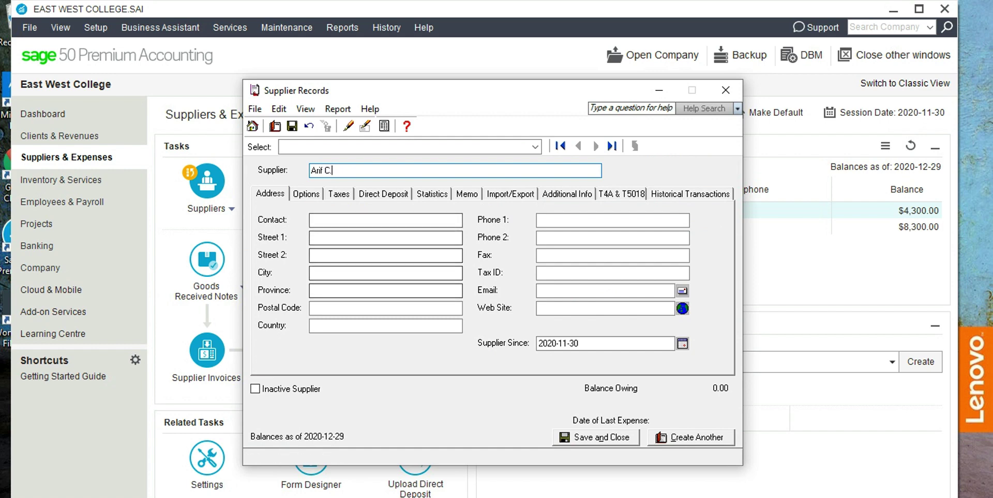
left_click(595, 437)
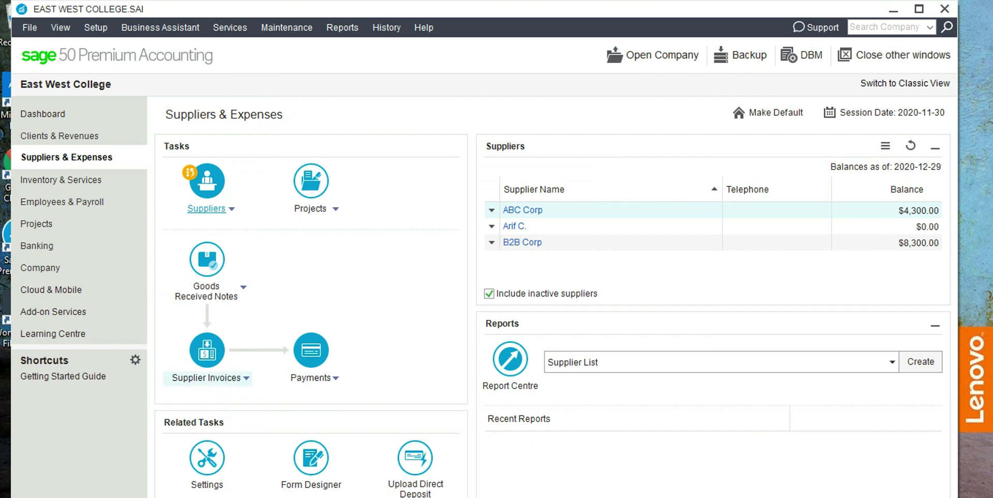
Create a new supplier invoice and select the newly added shareholder as its supplier.
left_click(207, 378)
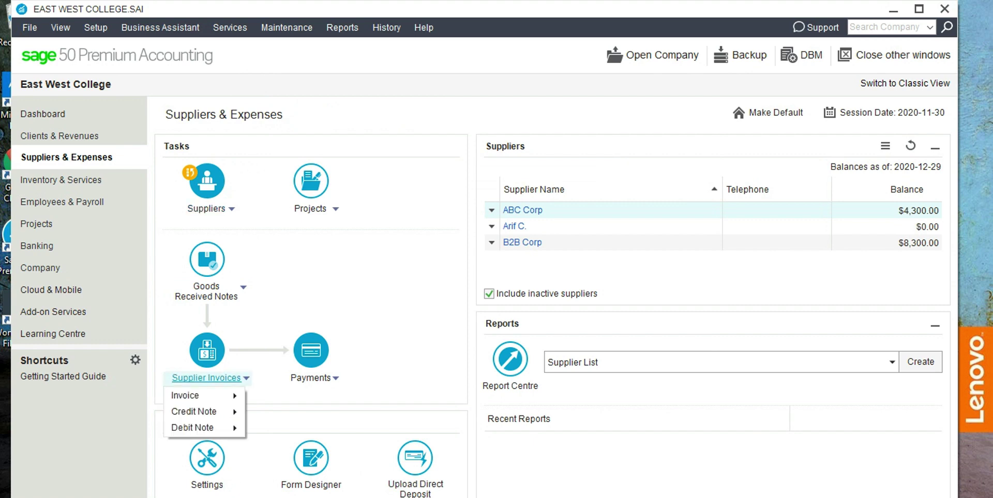
mouse_move(207, 396)
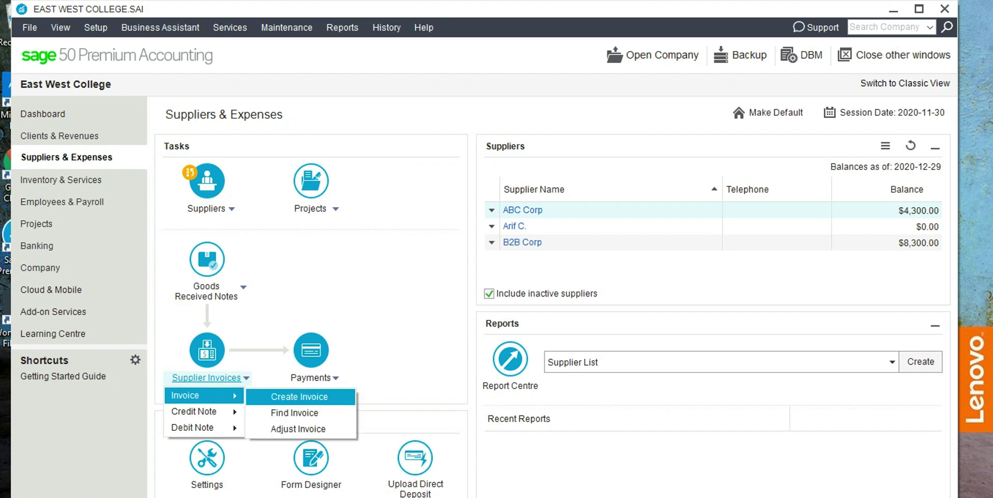
left_click(297, 396)
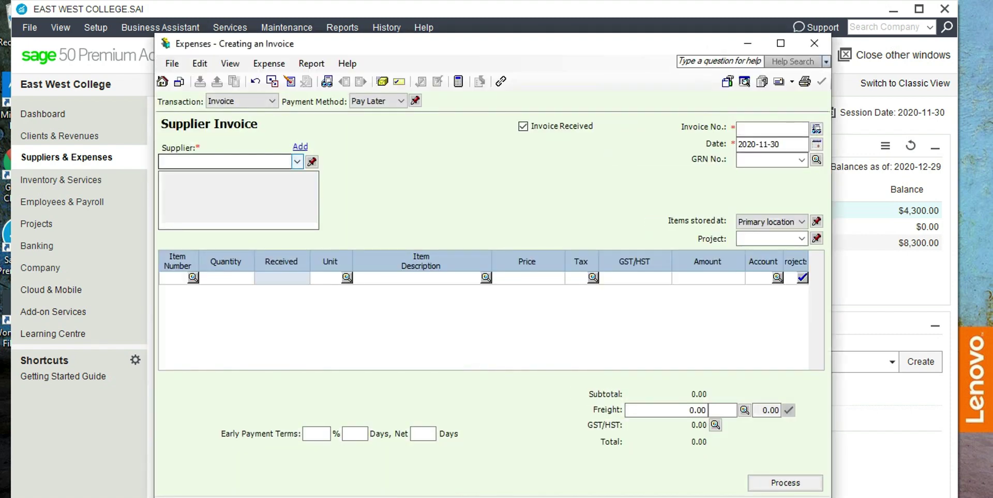
left_click(298, 162)
key("Down")
key("Down")
key("Down")
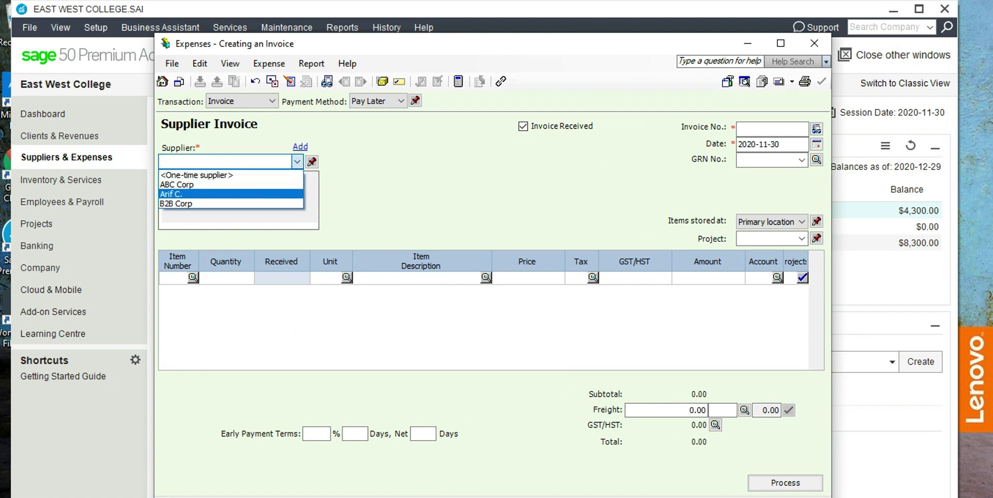
key("Return")
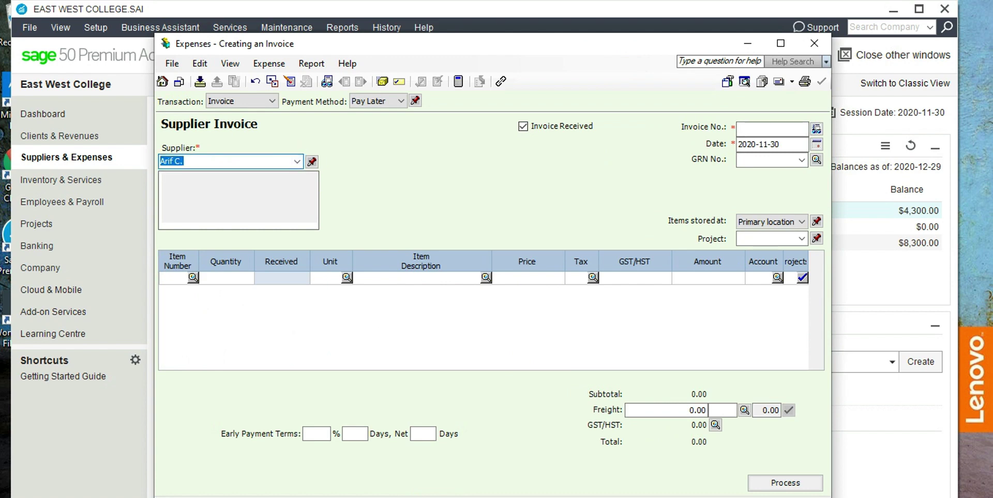
Set the invoice number to "Spring holiday" and the invoice date to 2020-12-01.
left_click(772, 129)
type("Spring hl")
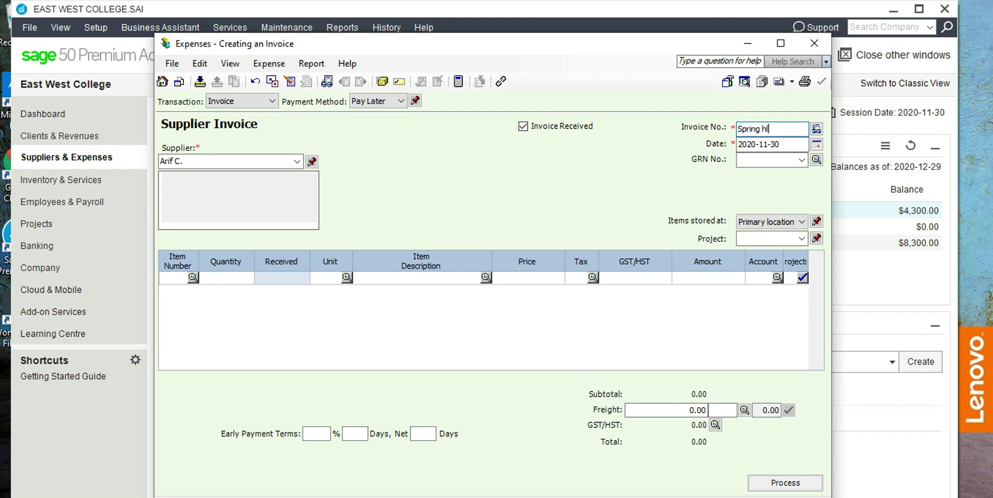
key("BackSpace")
type("oliday")
left_click(816, 145)
left_click(895, 174)
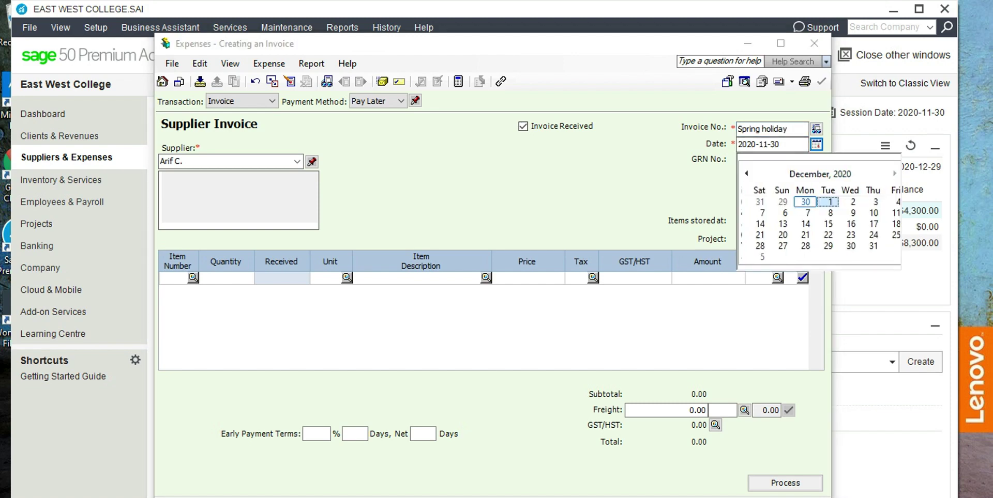
key("Return")
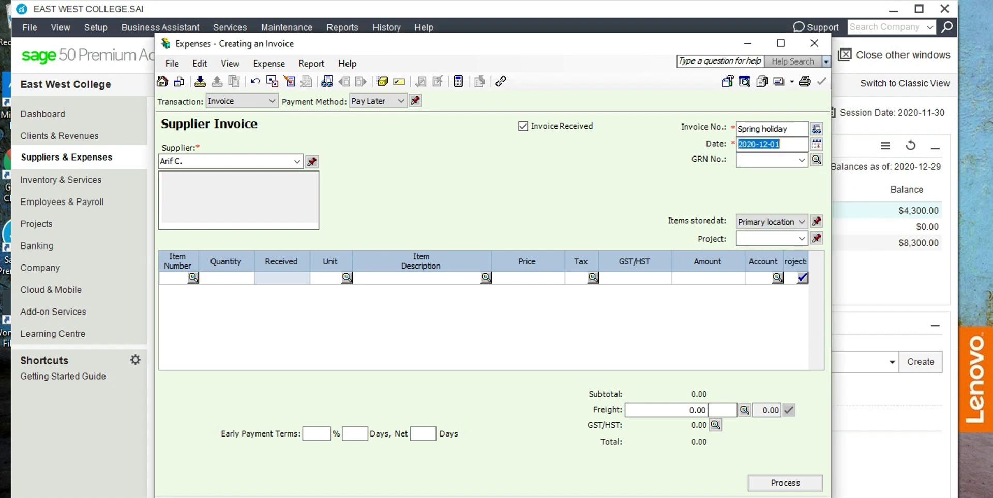
Fill in the first invoice line with quantity 1, description "Spring Holiday airfare" and price 1680.
left_click(227, 278)
type("1")
key("Tab")
key("Tab")
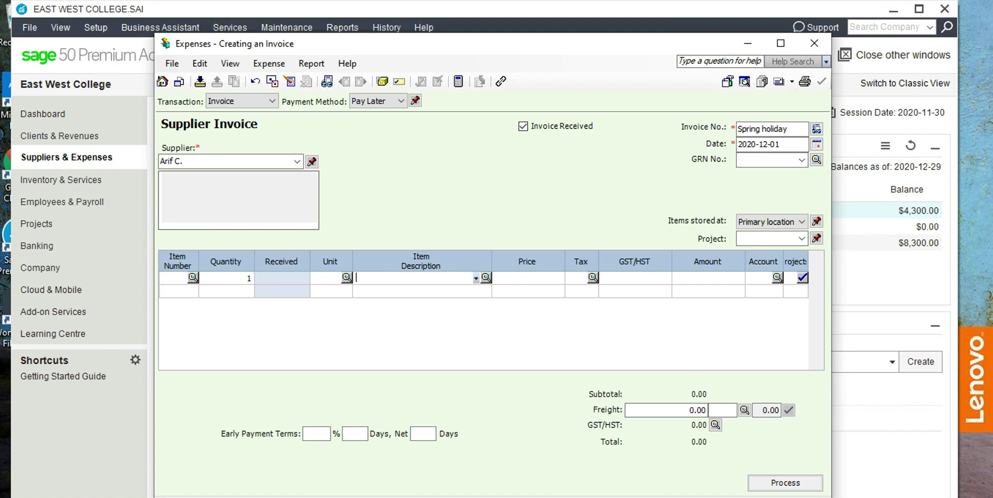
type("Spring Holiday airfare")
key("Tab")
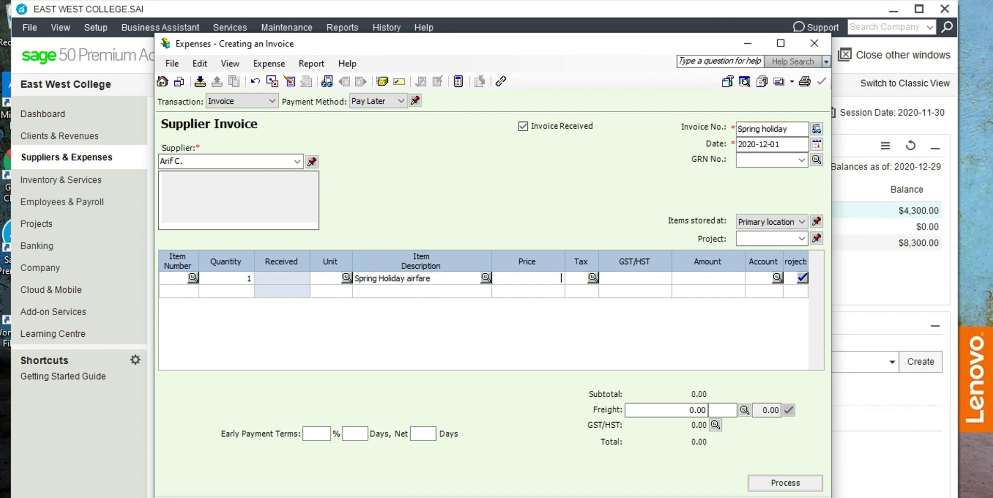
type("1680")
Assign the shareholder's own loan account, 2630, to the airfare line.
left_click(777, 278)
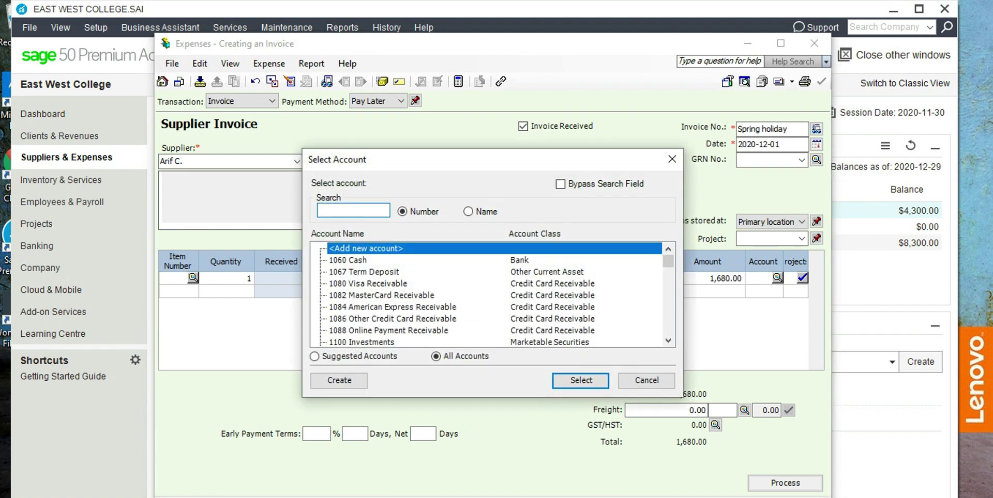
scroll(489, 295, "down", 3)
scroll(489, 295, "down", 4)
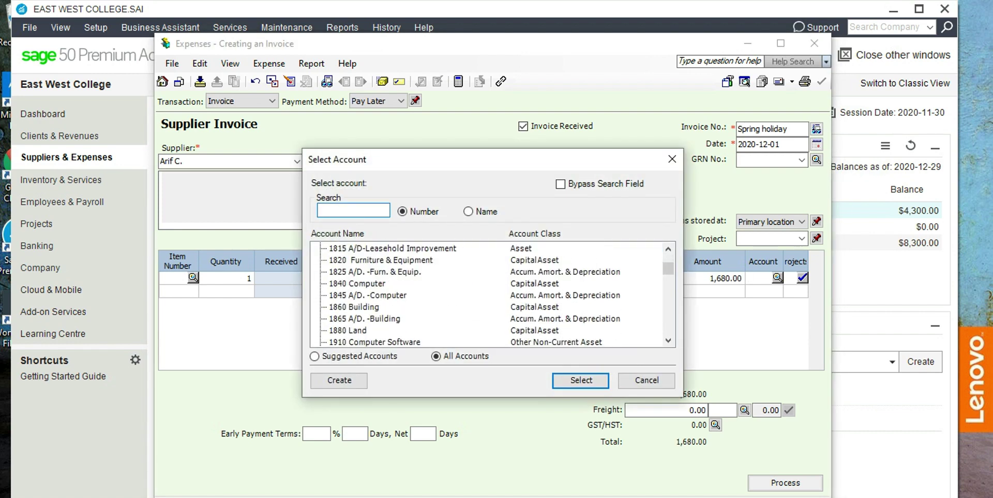
scroll(489, 294, "down", 6)
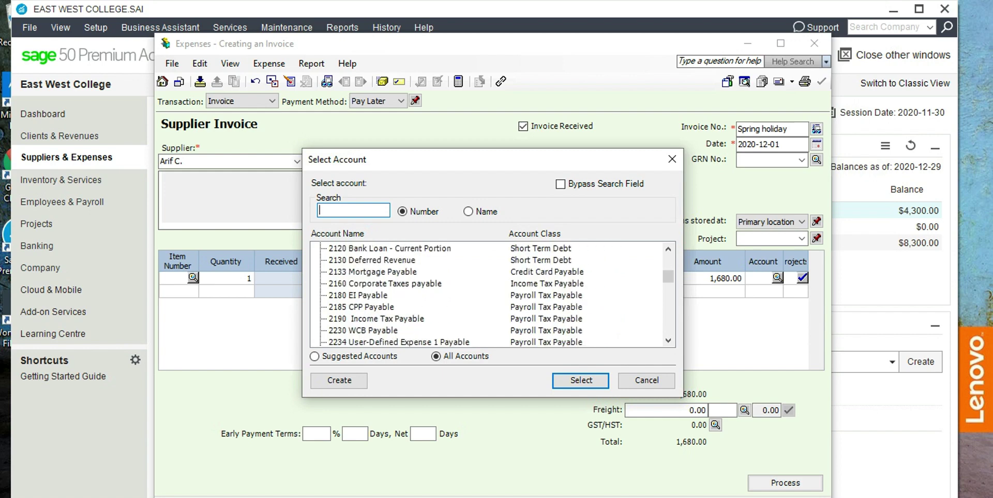
scroll(488, 295, "down", 3)
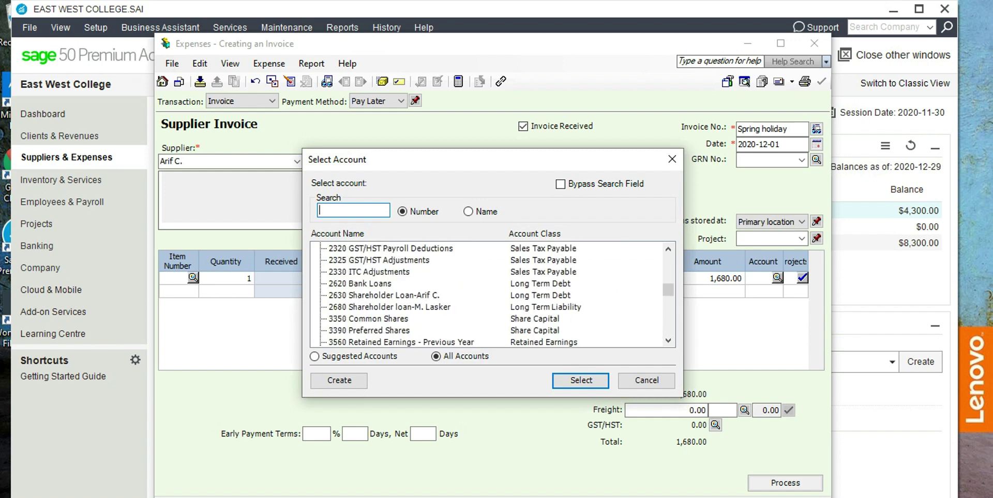
double_click(488, 296)
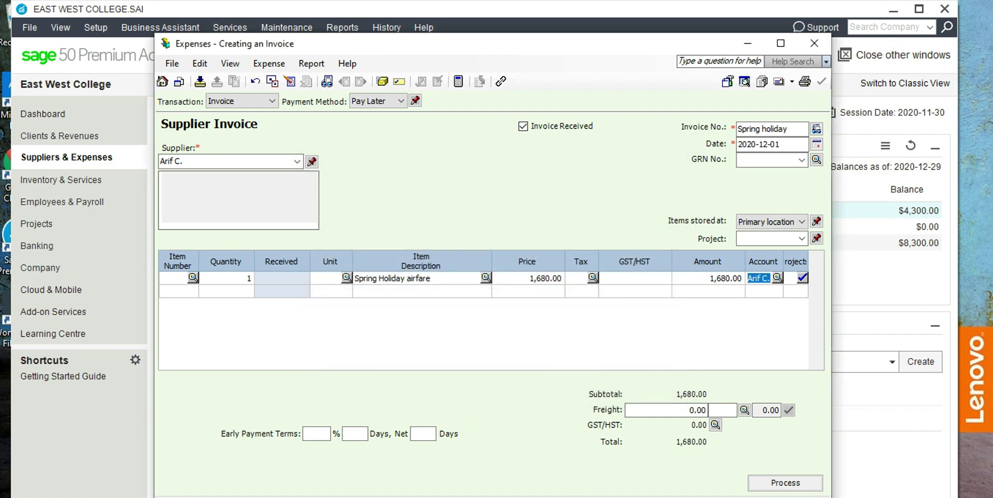
Process the supplier invoice, accepting its date beyond the session date, and close the invoice window.
left_click(785, 483)
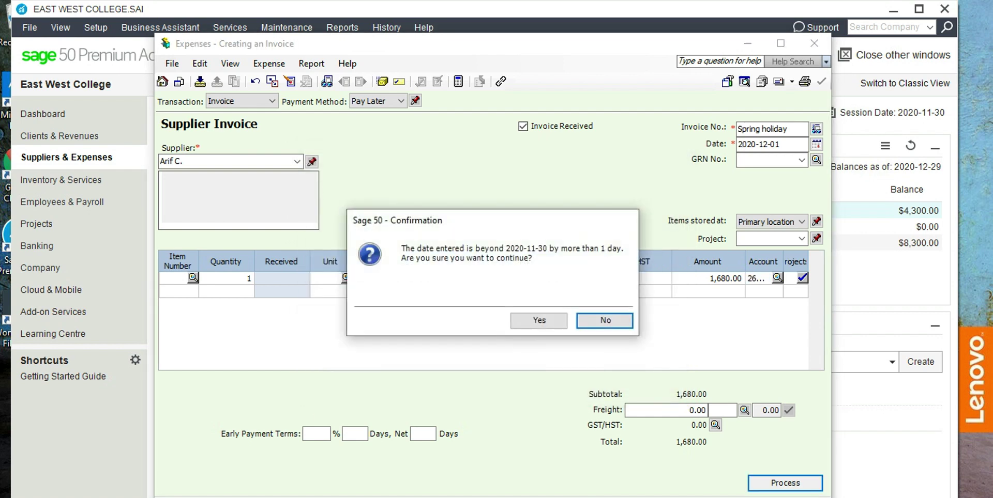
left_click(538, 320)
key("Return")
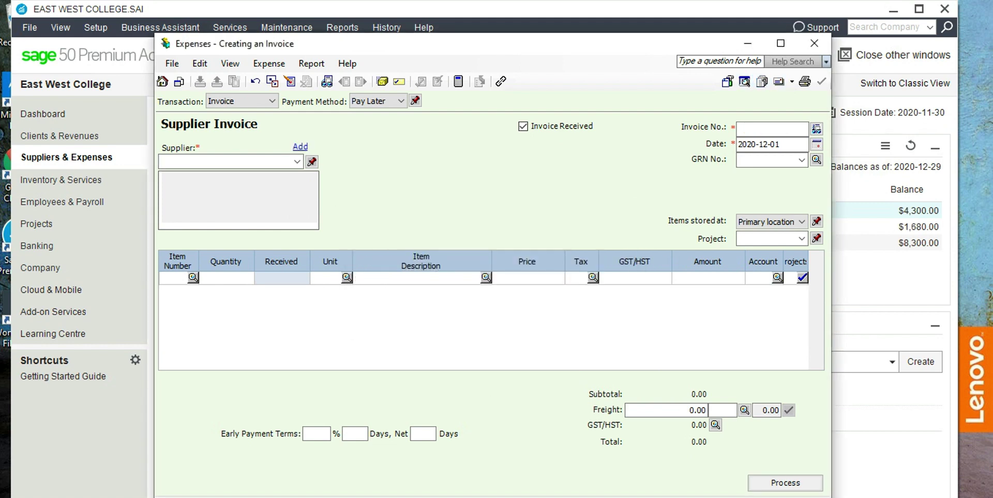
left_click(814, 43)
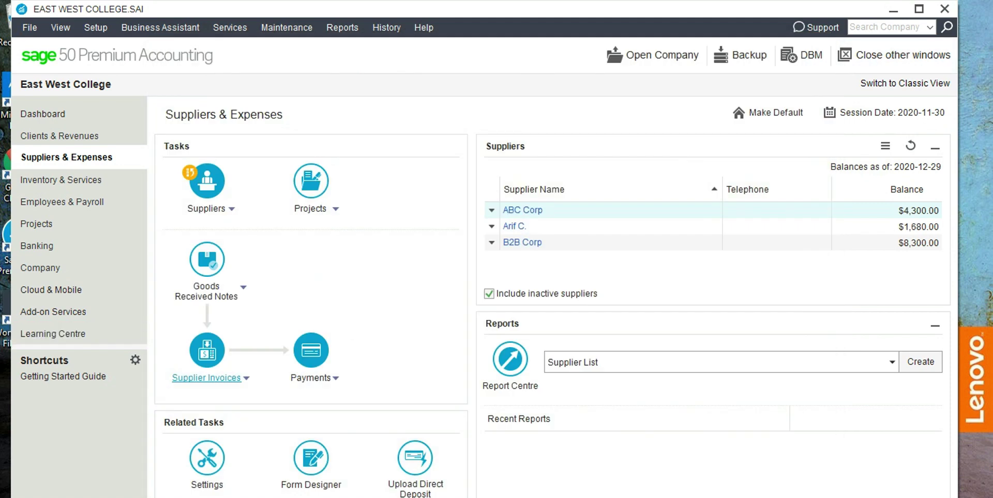
Start a supplier invoice payment by cheque to the shareholder and date it 2020-12-01.
left_click(335, 378)
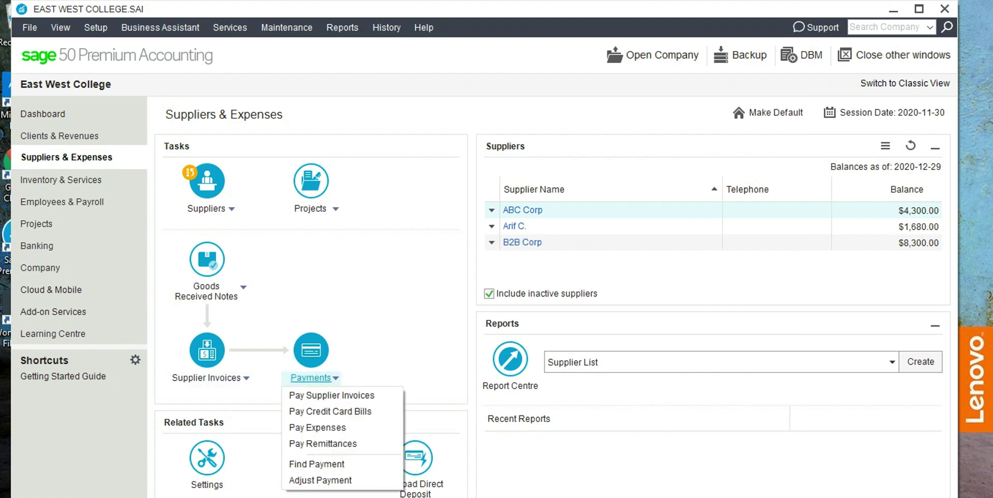
left_click(331, 396)
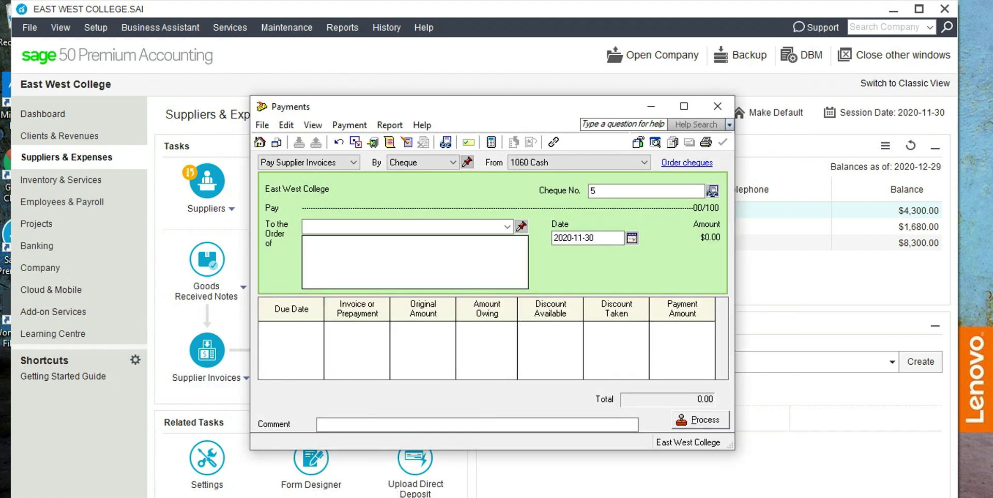
left_click(507, 227)
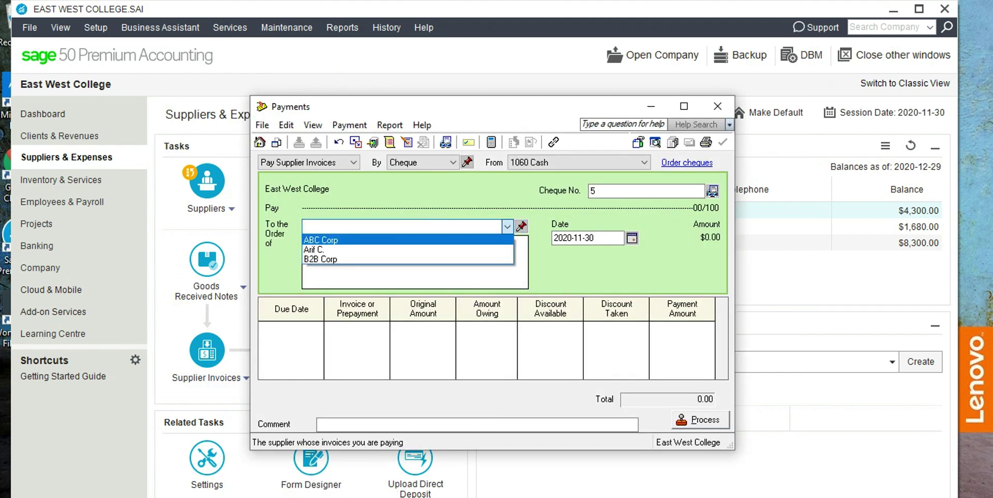
left_click(336, 250)
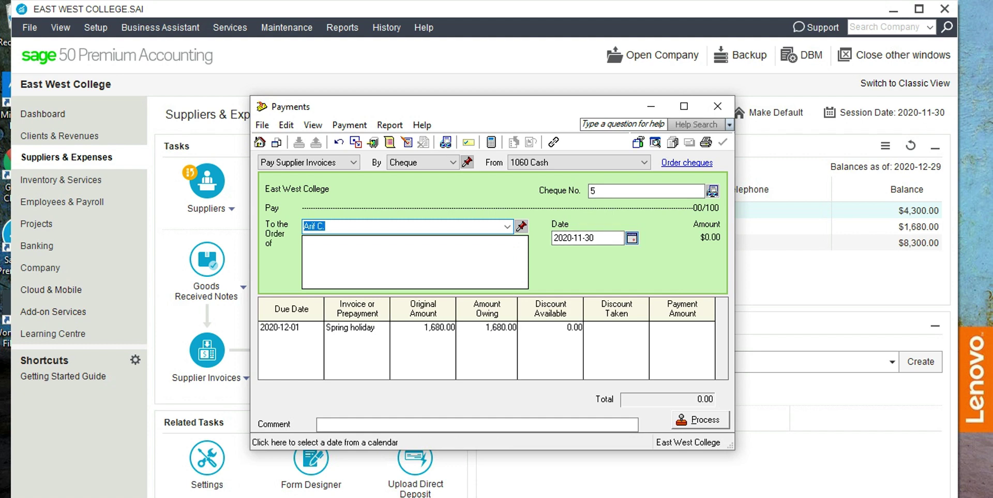
left_click(631, 237)
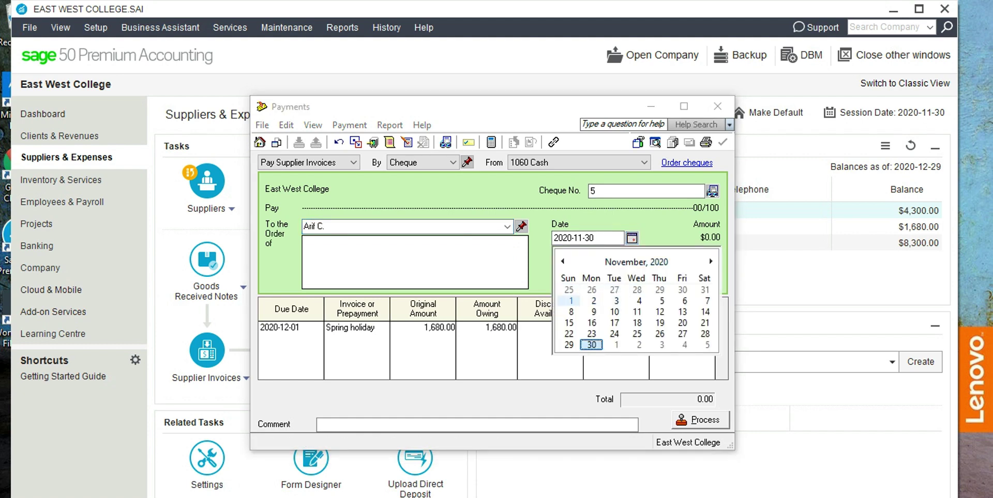
left_click(570, 301)
left_click(632, 238)
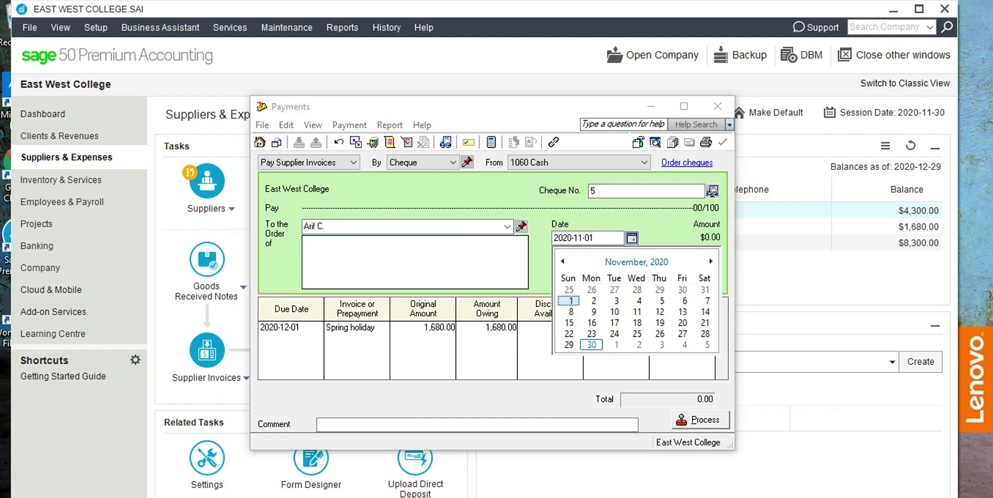
left_click(711, 261)
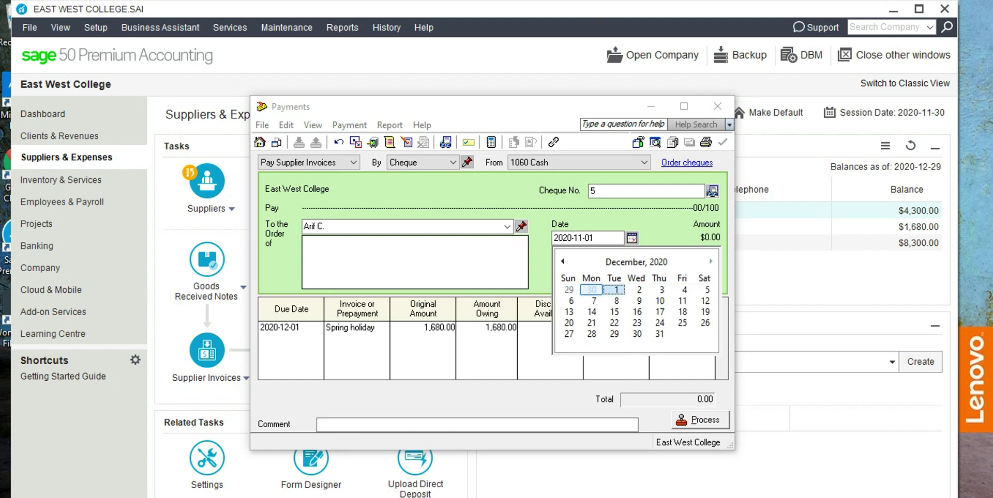
left_click(614, 289)
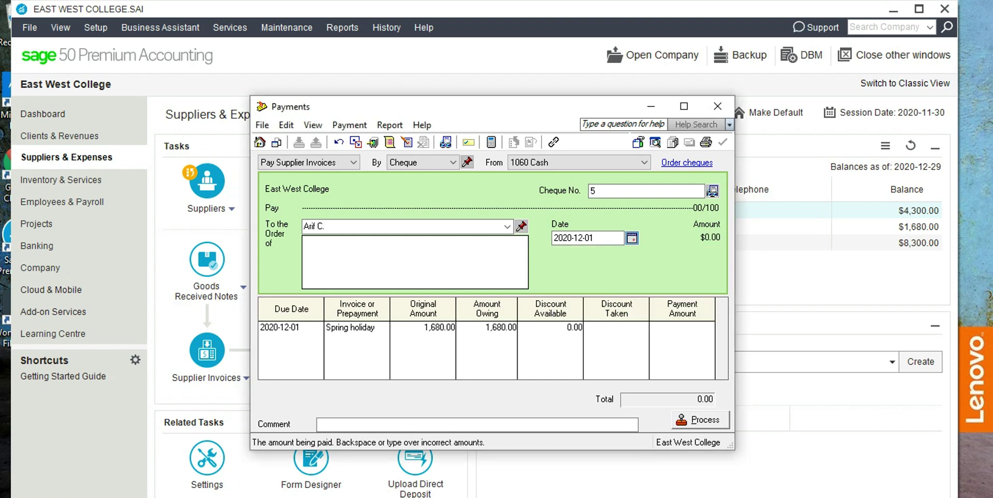
Pay the Spring holiday invoice in full with 1,680.00, process the payment and close the payments window.
left_click(682, 328)
key("Tab")
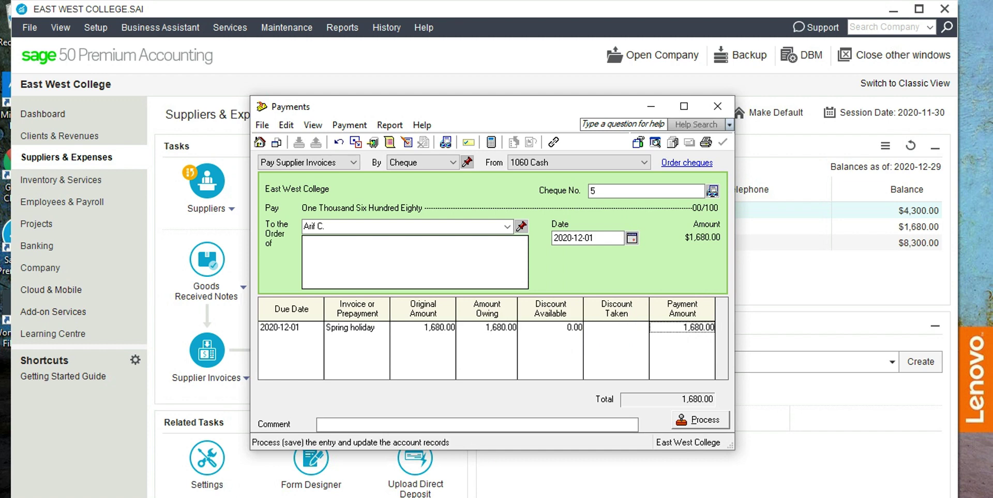
left_click(700, 420)
left_click(535, 319)
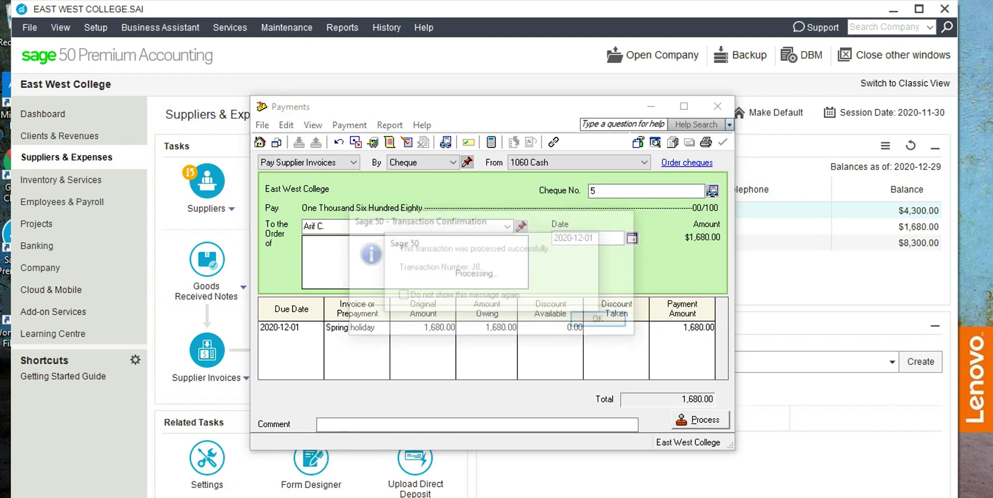
left_click(598, 319)
left_click(717, 106)
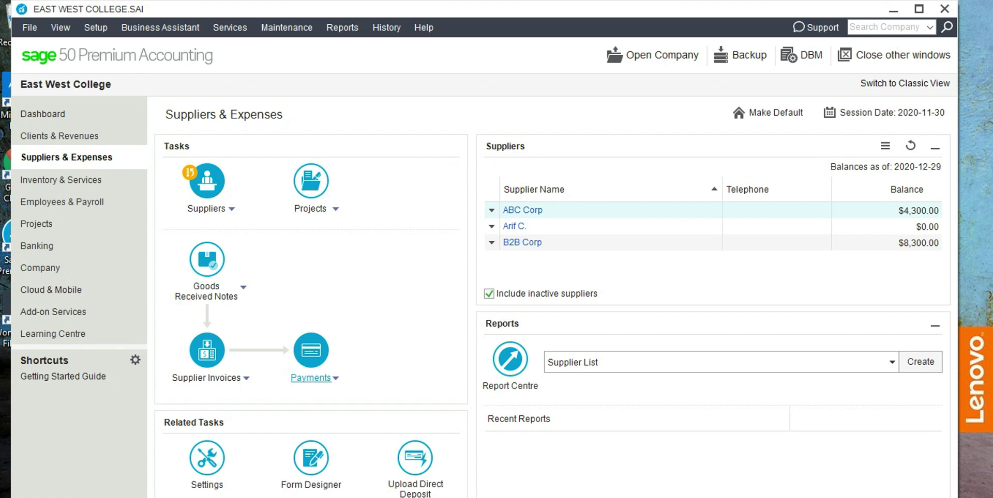
Add a new supplier record named Bed and Bath Inc. and save it.
left_click(232, 209)
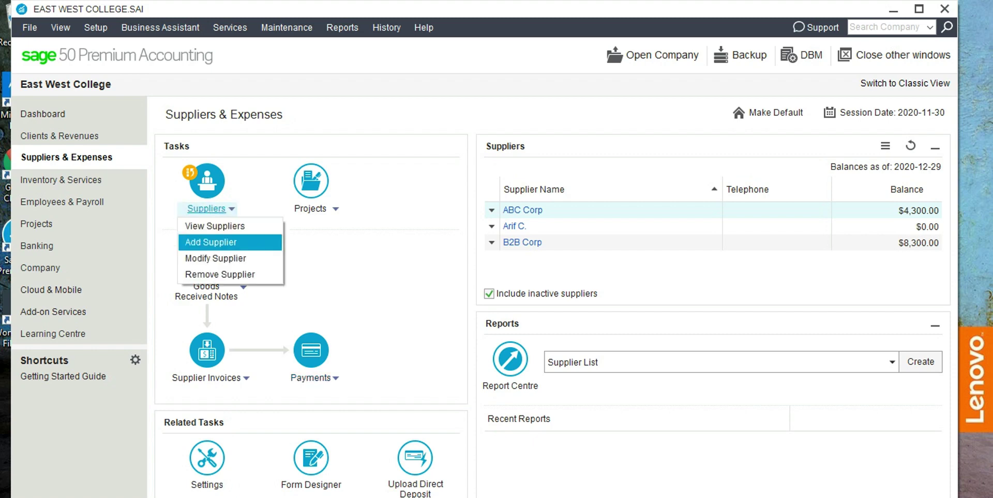
left_click(211, 242)
type("Bed")
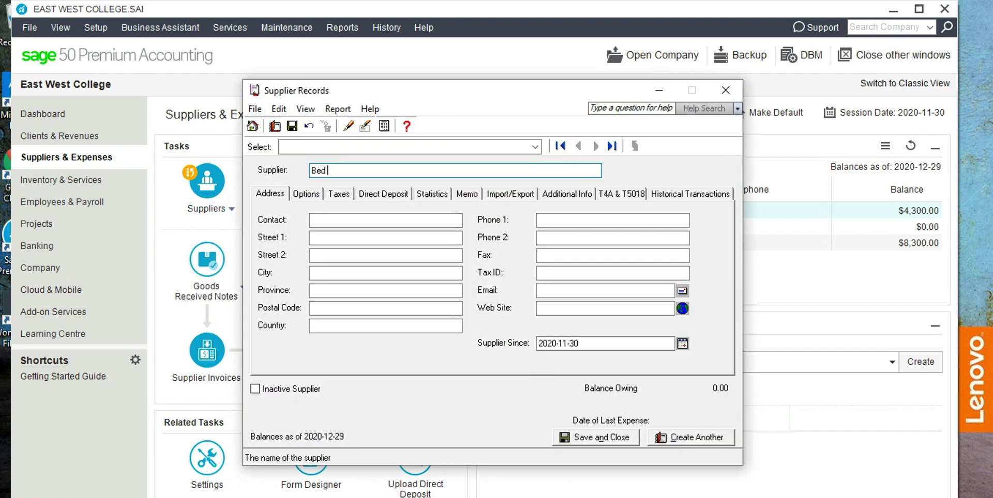
type(" and Bath")
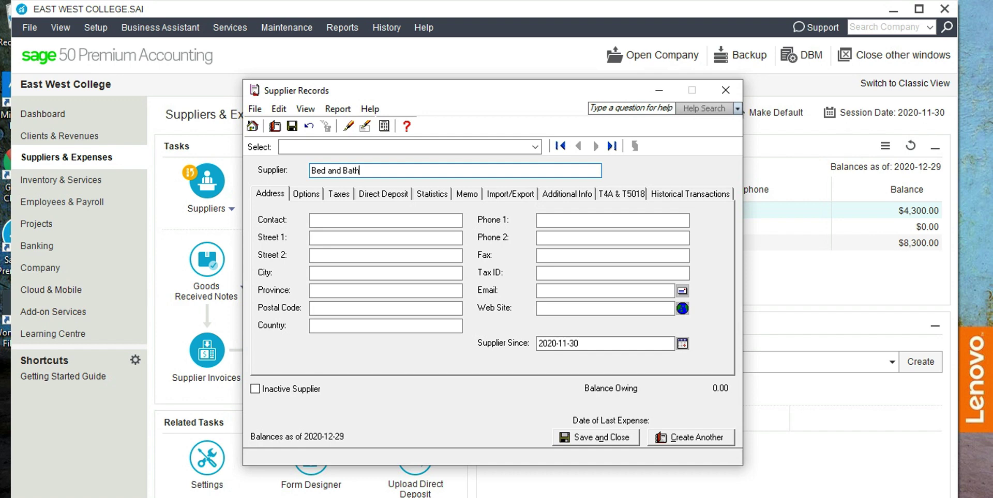
type(" Inc.")
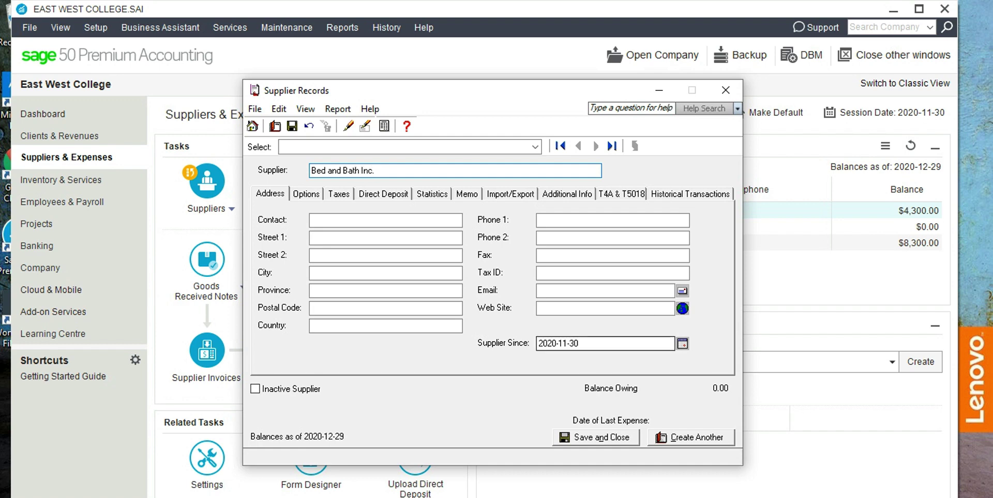
left_click(596, 437)
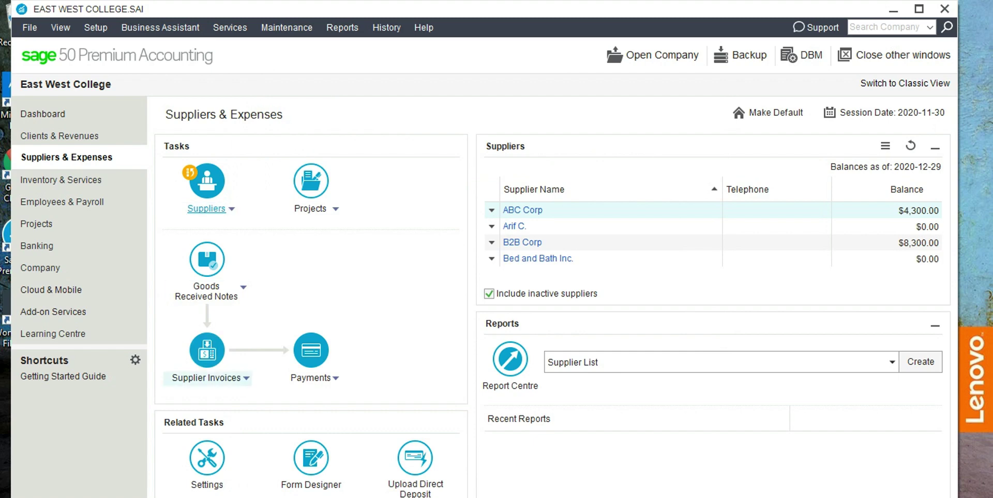
Create a supplier invoice with Bed and Bath Inc. as the supplier.
left_click(246, 378)
mouse_move(206, 396)
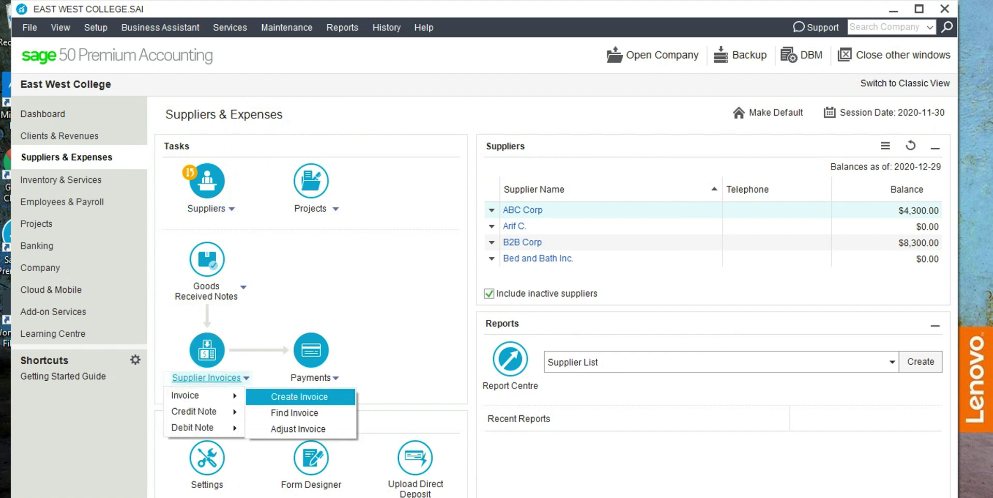
left_click(310, 396)
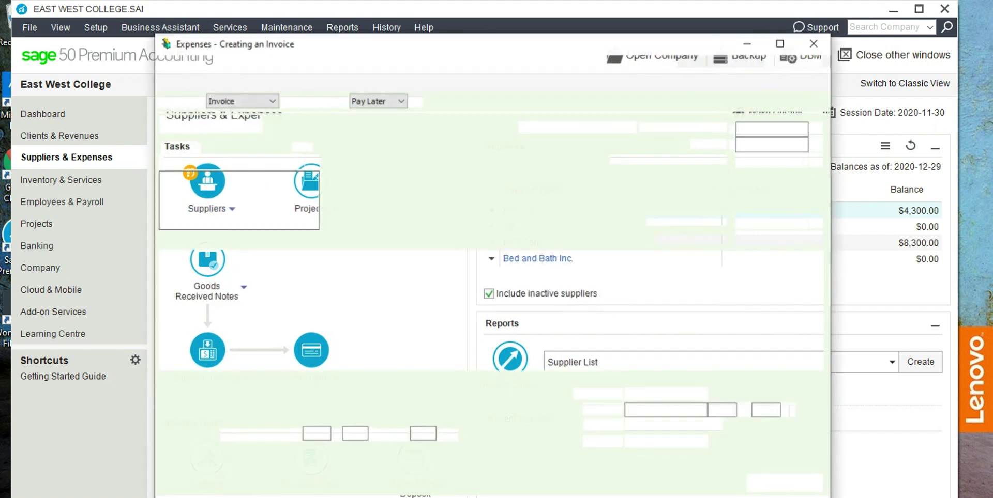
left_click(297, 162)
key("Down")
key("Down")
key("Down")
key("Down")
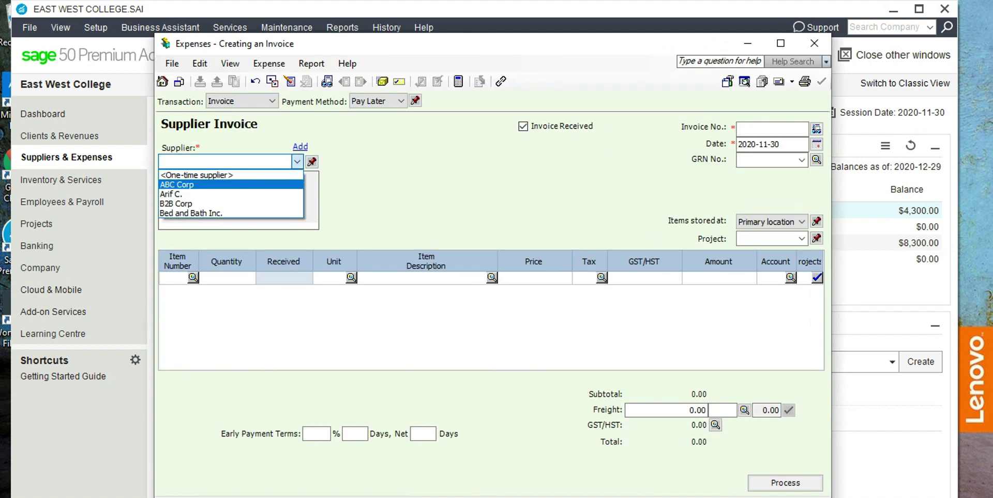
key("Return")
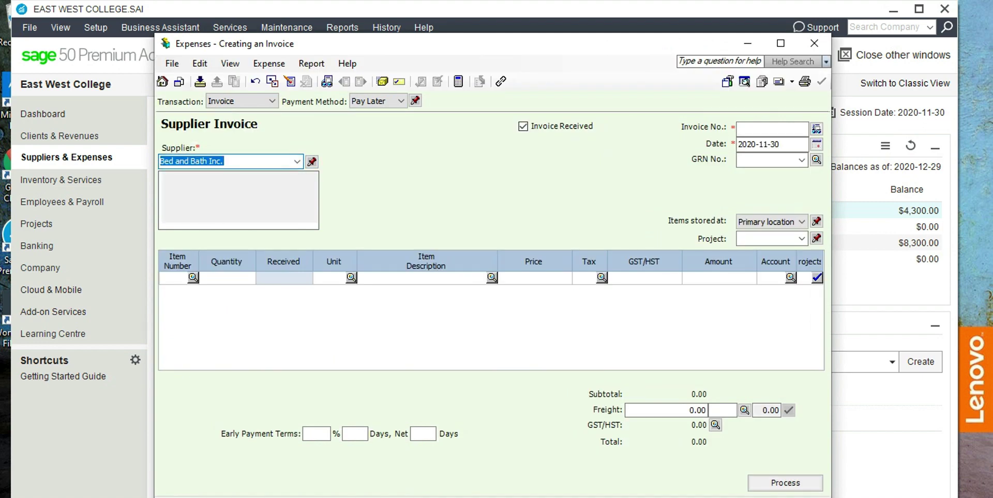
Enter Hot tub bath as the invoice number and set the invoice date to 2020-12-01.
left_click(771, 129)
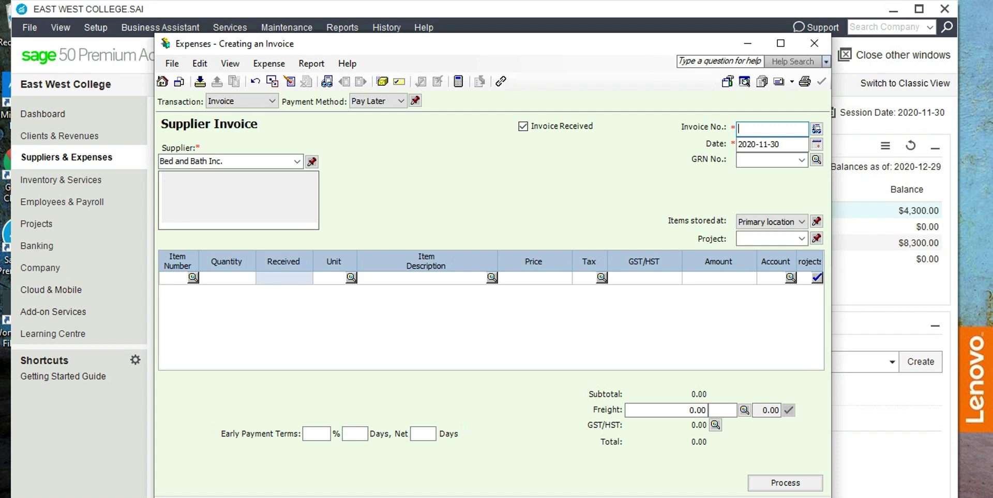
type("Hot tub bath")
left_click(816, 144)
key("Right")
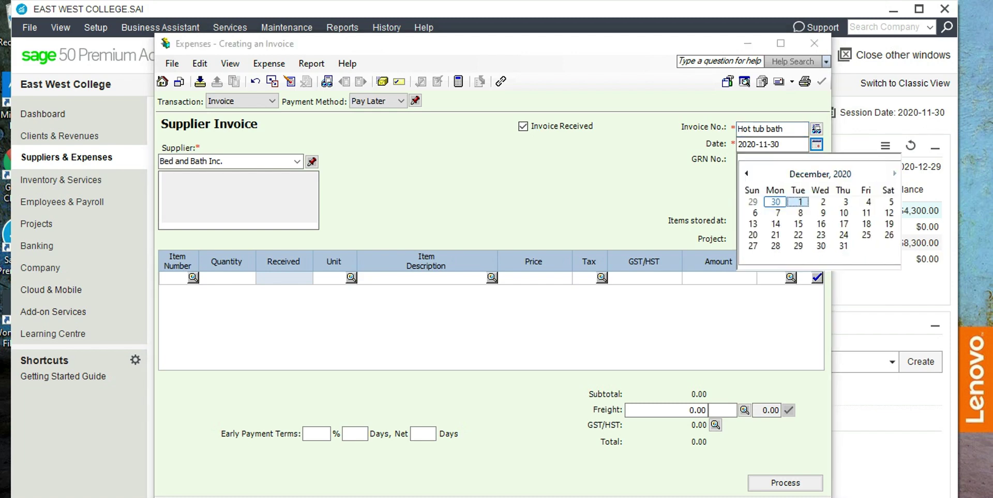
key("Return")
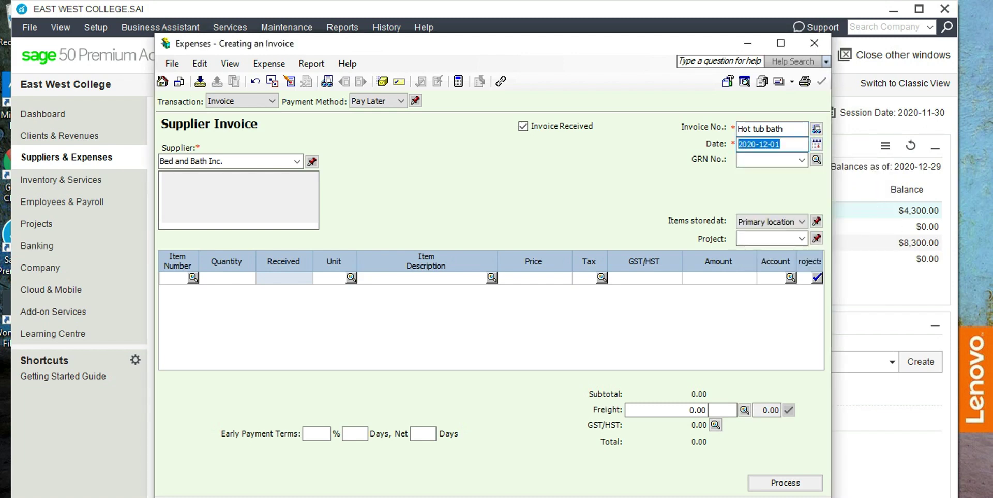
Fill in the first invoice line with quantity 1, description Hottub bath and price 2835.
left_click(228, 278)
type("1")
key("Tab")
key("Tab")
type("Hottub bath")
key("Tab")
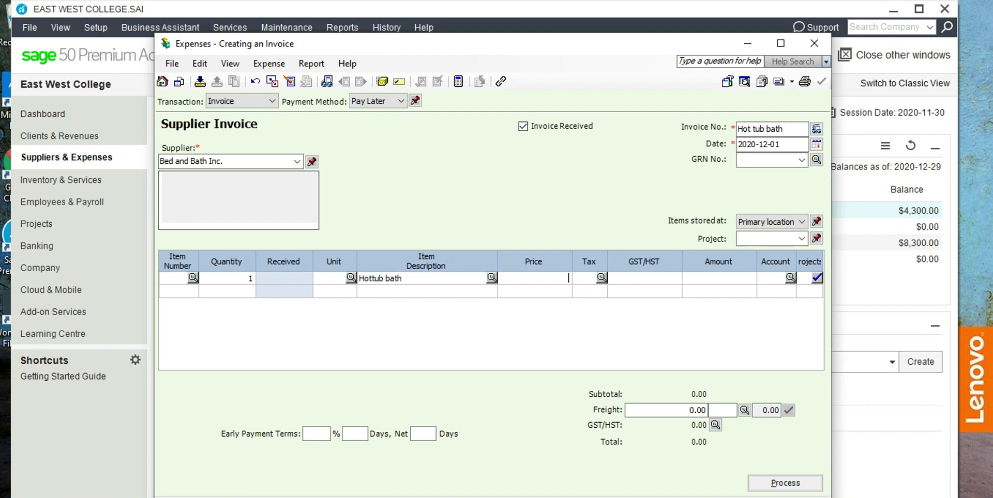
type("2835")
Assign the shareholder loan account 2680 to the Hottub bath line.
left_click(791, 279)
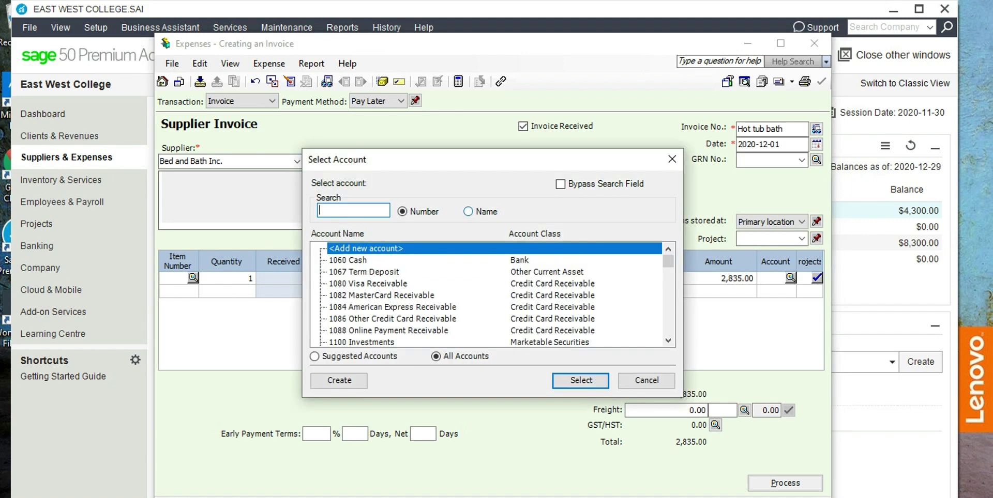
left_click_drag(668, 261, 668, 299)
scroll(491, 295, "up", 15)
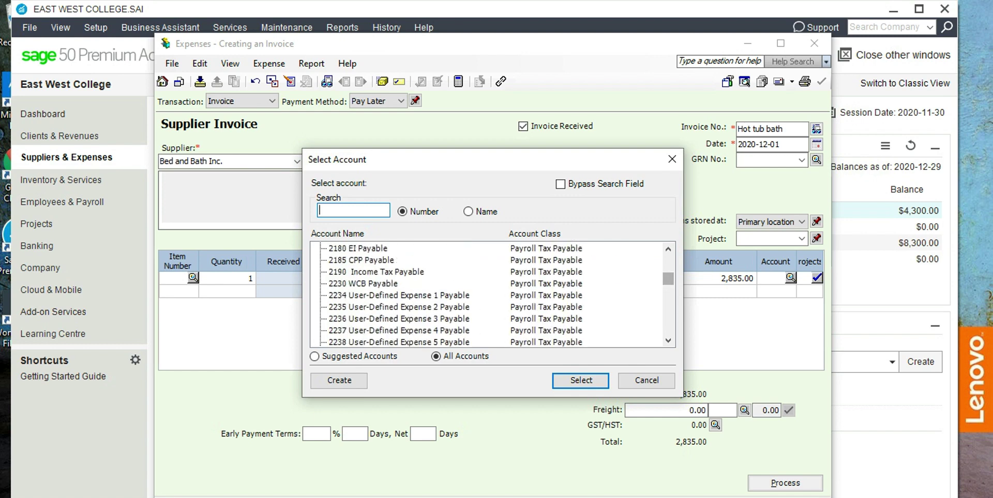
scroll(491, 295, "down", 2)
scroll(492, 295, "down", 2)
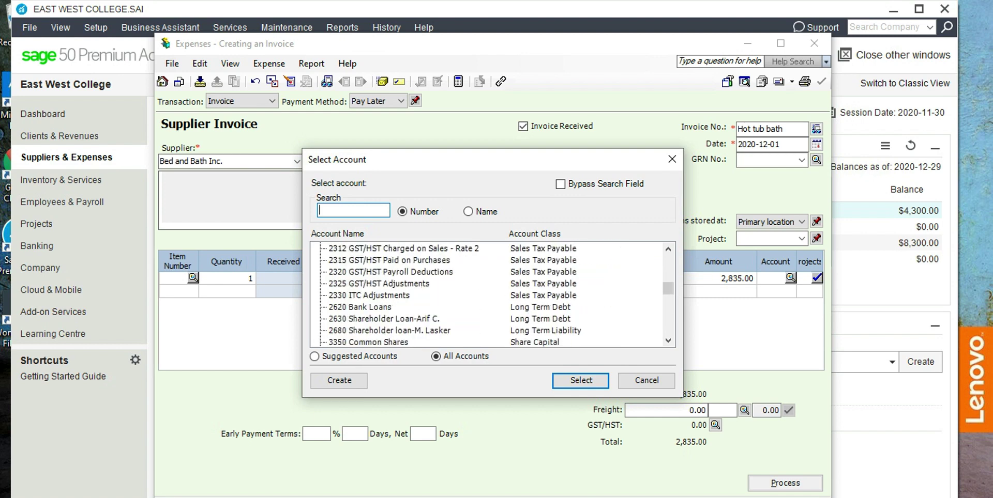
double_click(389, 331)
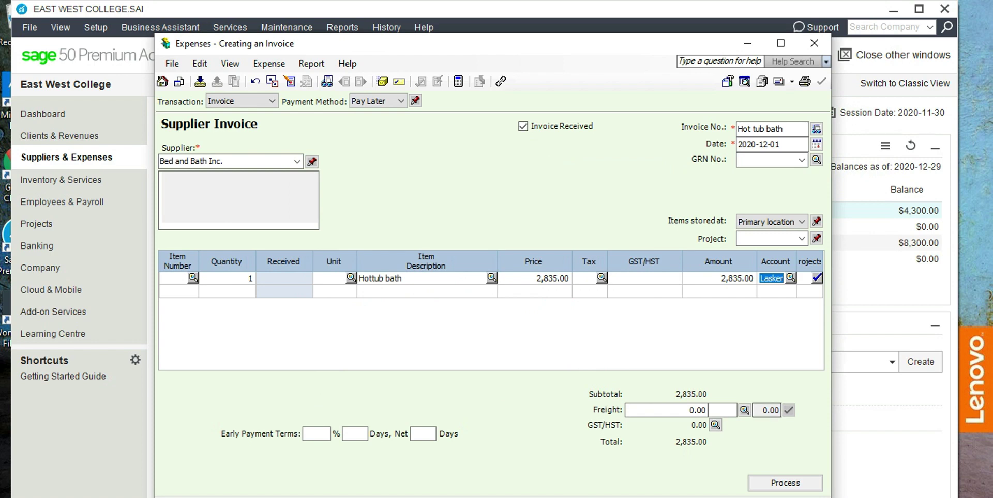
Process the Bed and Bath Inc. invoice, accepting its date beyond the session date.
left_click(785, 484)
left_click(538, 320)
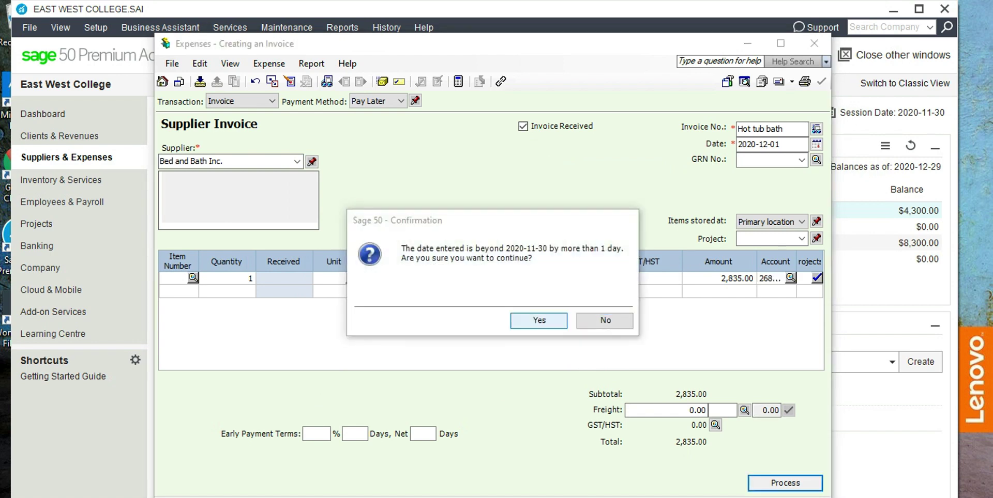
key("Return")
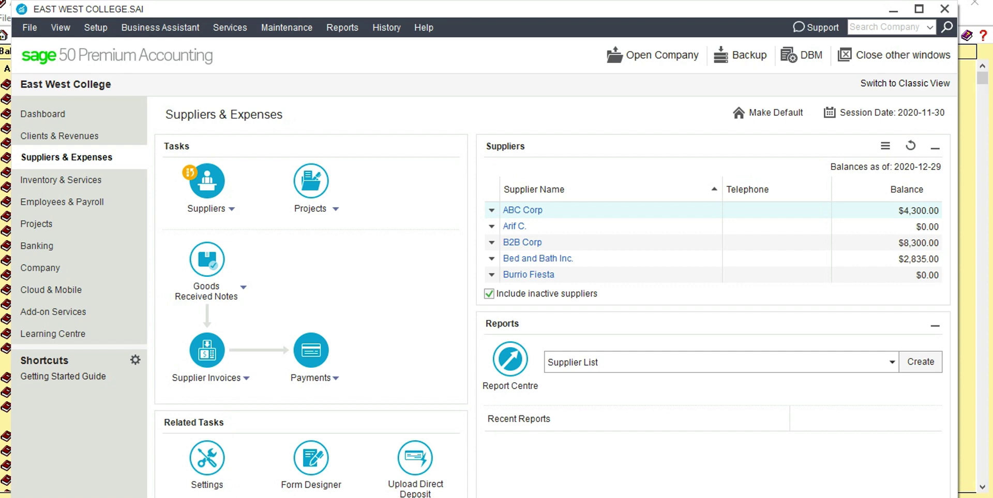
Add a new supplier record named Burrrio Fiesta. and save it.
left_click(206, 209)
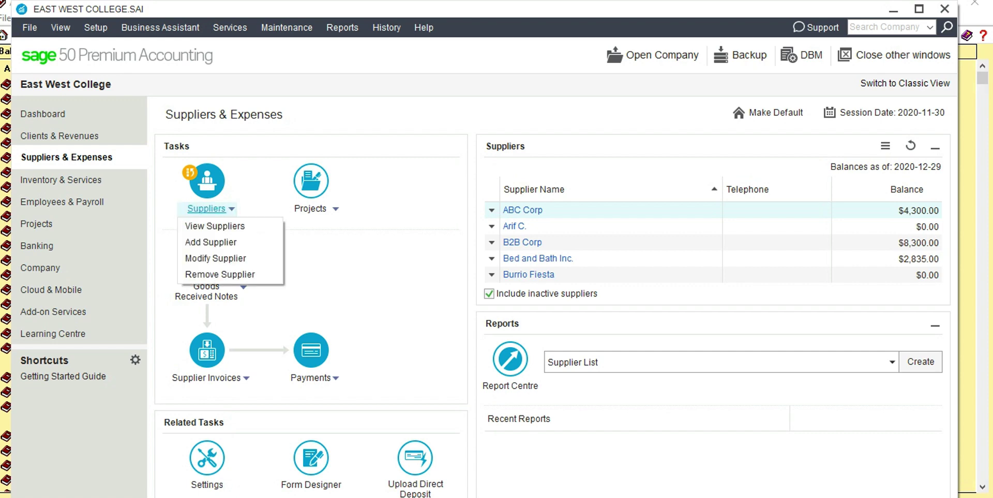
left_click(211, 242)
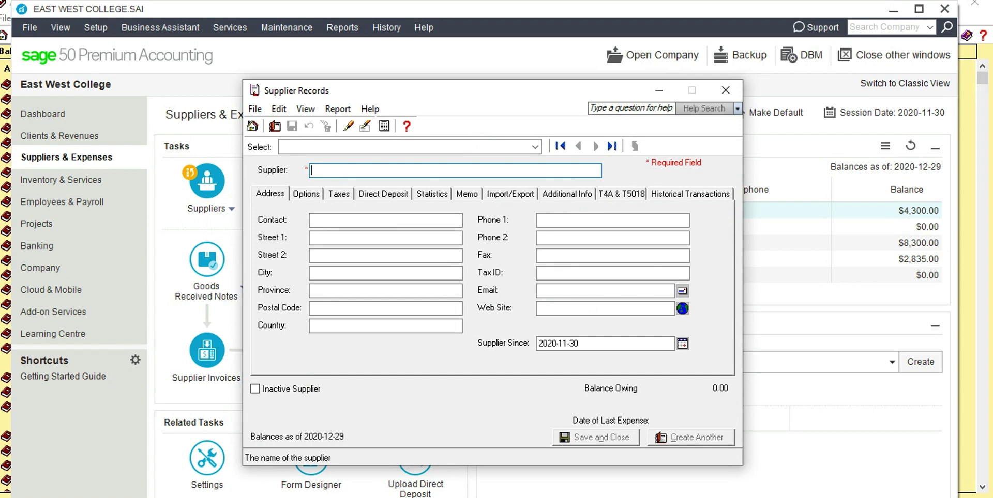
type("Burrio Fir")
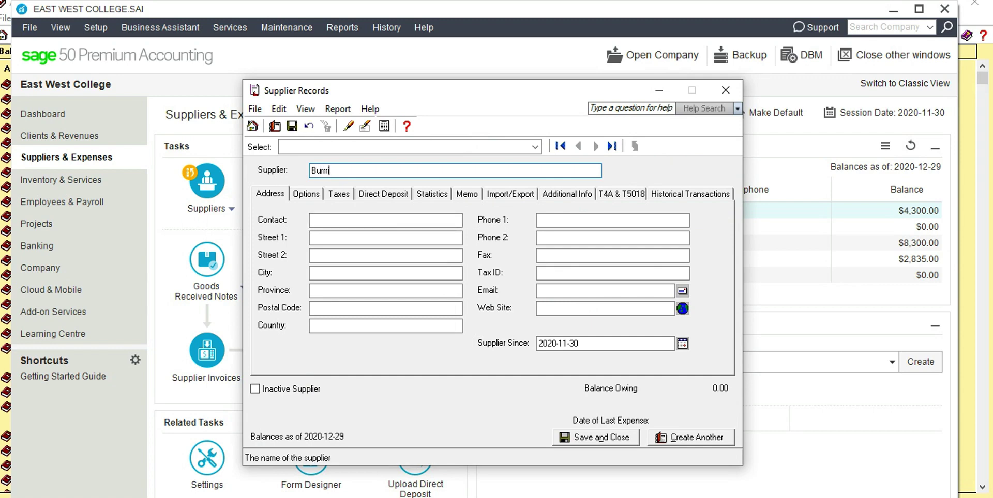
type("sta")
key("BackSpace")
key("BackSpace")
key("BackSpace")
key("BackSpace")
key("BackSpace")
type("iesta.")
key("Tab")
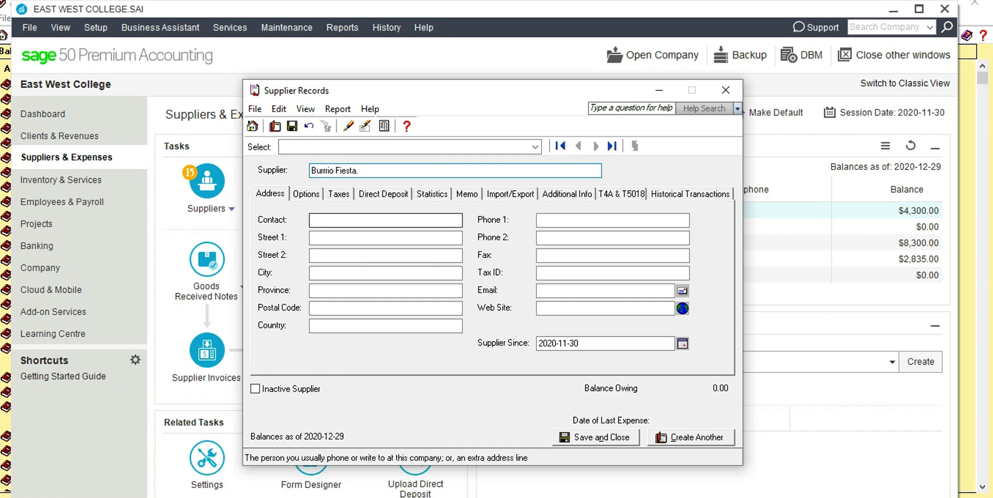
left_click(596, 438)
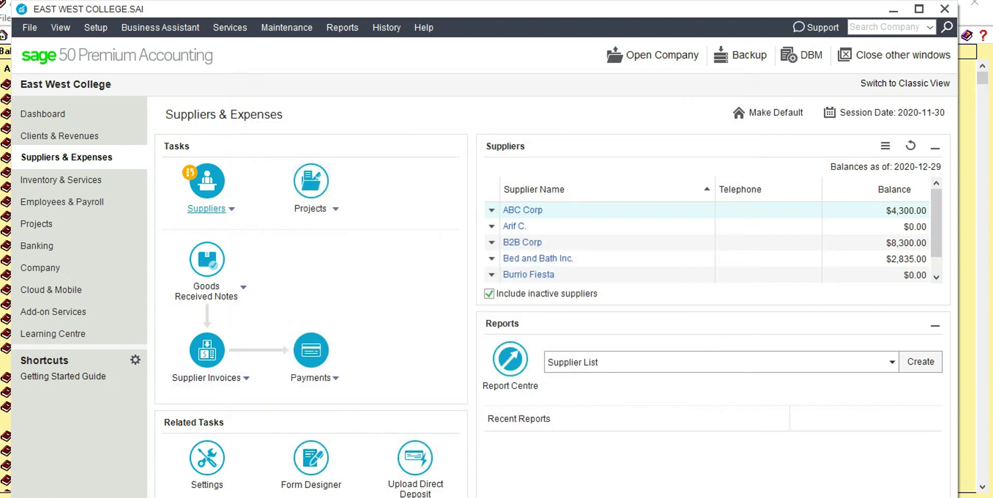
Create a supplier invoice with Burrio Fiesta as the supplier.
left_click(207, 378)
mouse_move(196, 396)
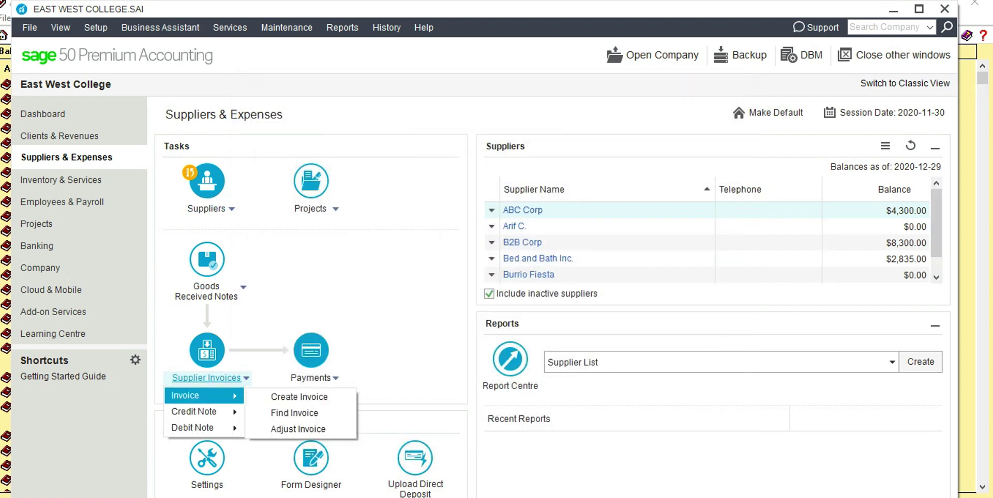
left_click(305, 397)
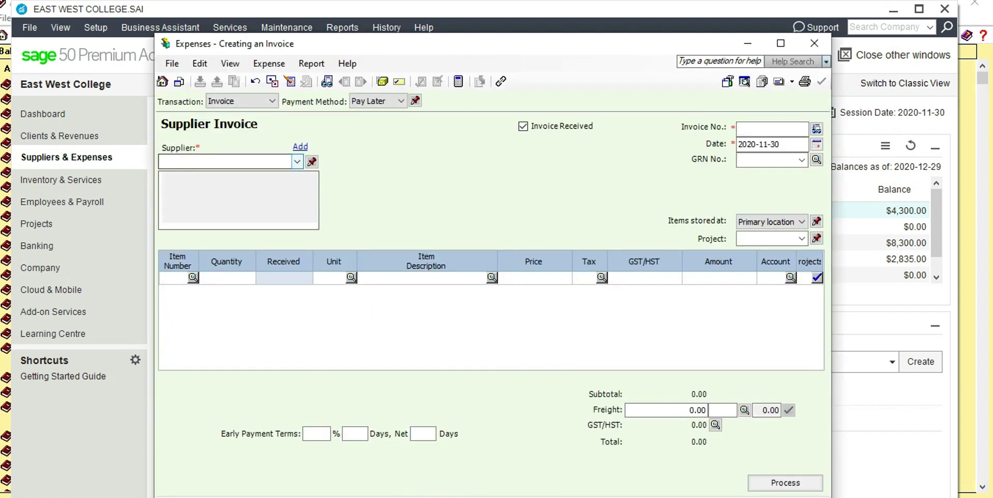
left_click(297, 162)
key("Down")
key("Down")
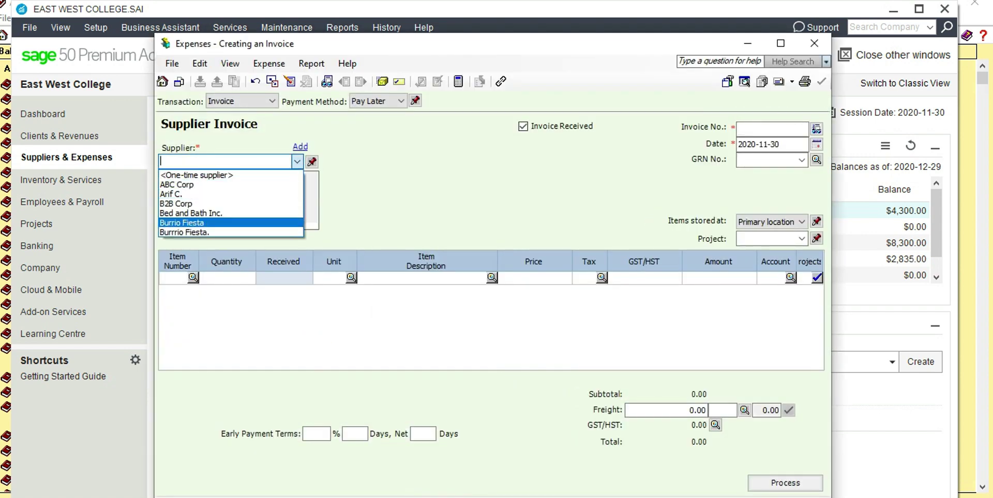
key("Return")
Enter Chri Deposit as the invoice number and date the Burrio Fiesta invoice 2020-12-01.
left_click(771, 129)
type("Ch")
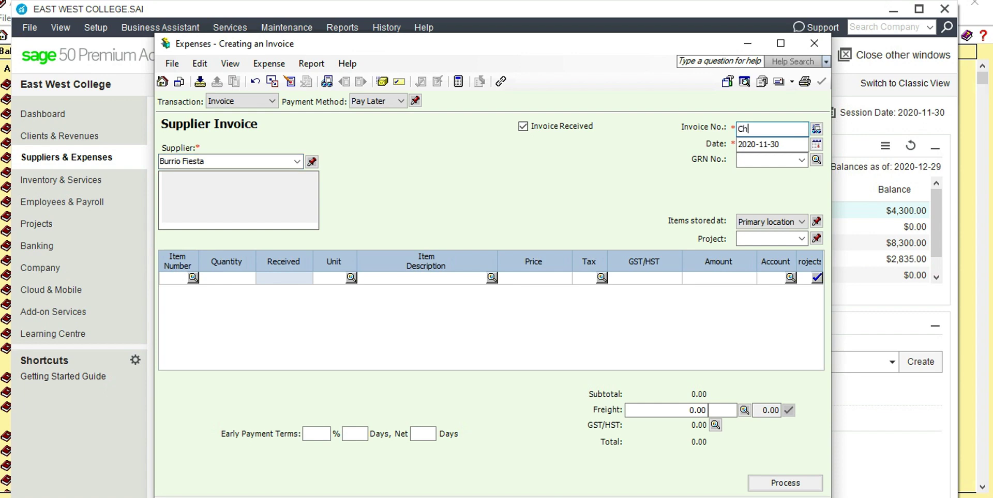
type("ri Deposit")
left_click(817, 144)
key("Right")
key("Return")
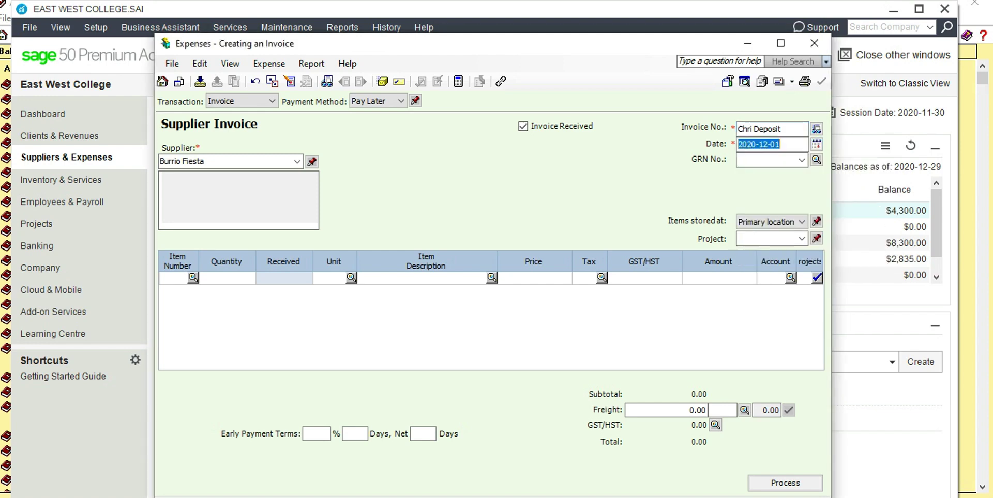
Fill in the first invoice line with quantity 1, description Christmas deposit and price 4000.
left_click(228, 279)
type("1")
key("Tab")
key("Tab")
type("Christmas deposit")
key("Tab")
type("4000")
Assign account 1300 Deposits to the Christmas deposit line.
left_click(791, 278)
scroll(486, 295, "down", 2)
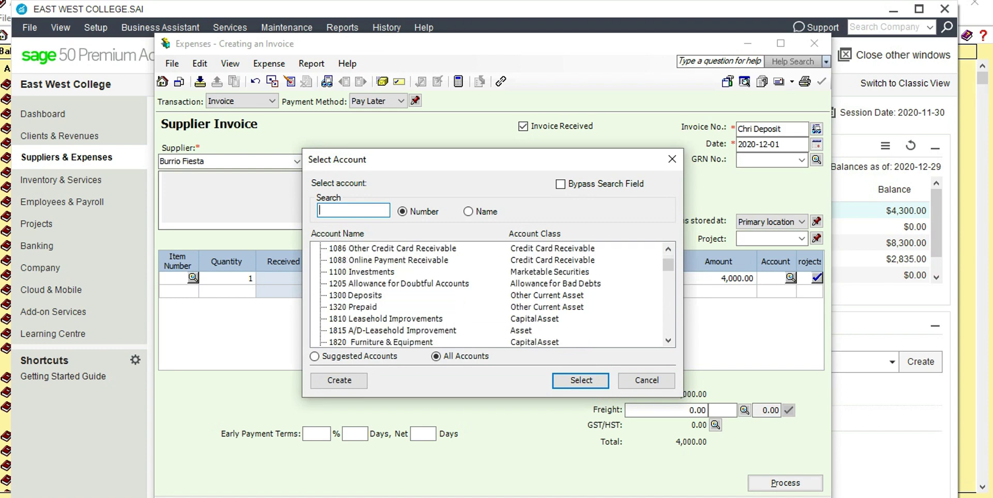
double_click(364, 296)
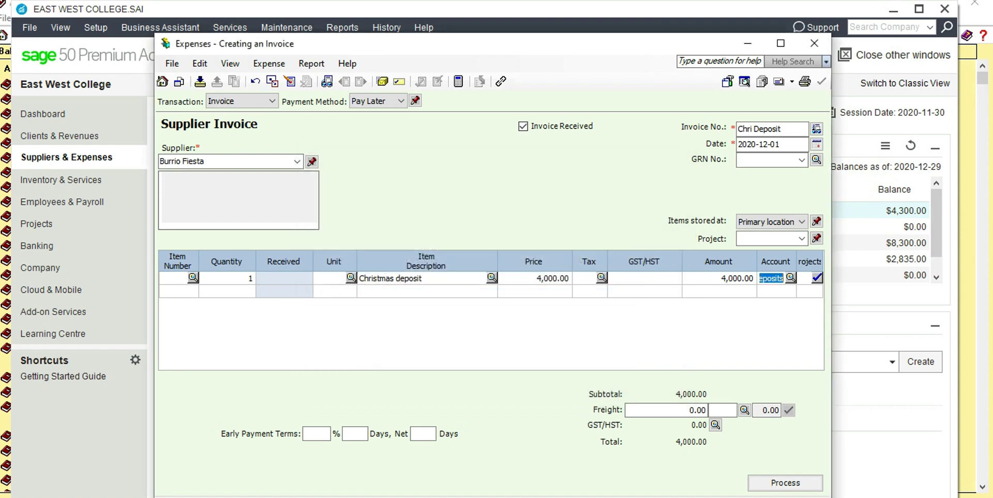
Process the Burrio Fiesta invoice despite its date beyond the session date, and close the invoice window.
left_click(785, 484)
left_click(539, 321)
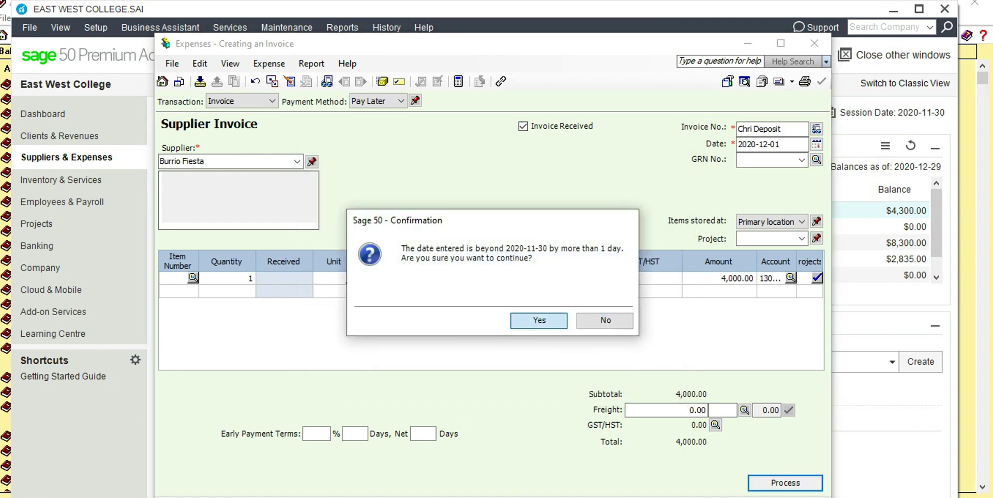
key("Return")
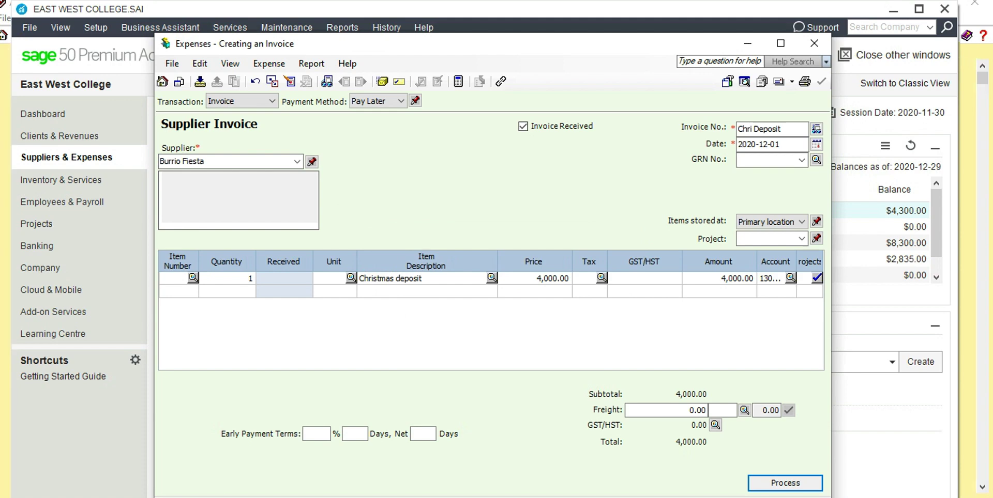
key("Return")
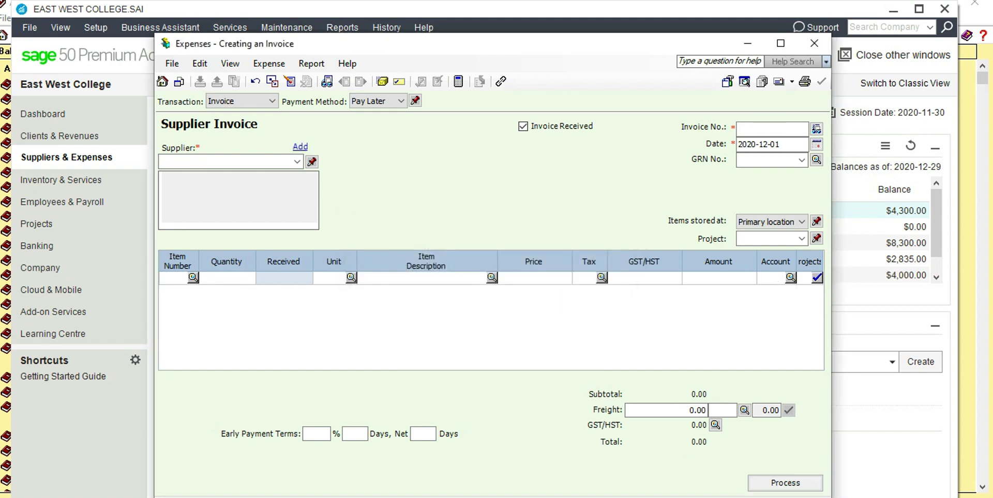
left_click(813, 43)
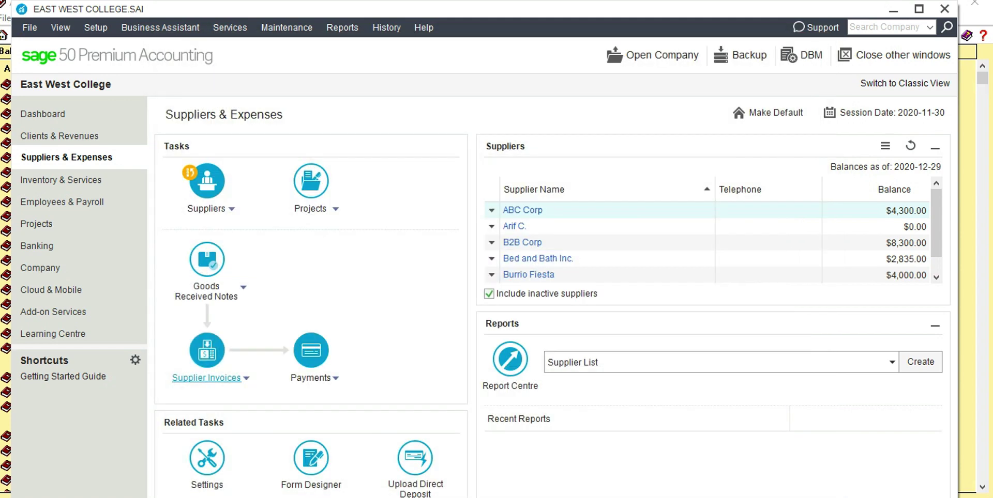
Start a supplier invoice payment by cheque to Burrio Fiesta from 1060 Cash, with cheque number 2113.
left_click(310, 378)
left_click(323, 395)
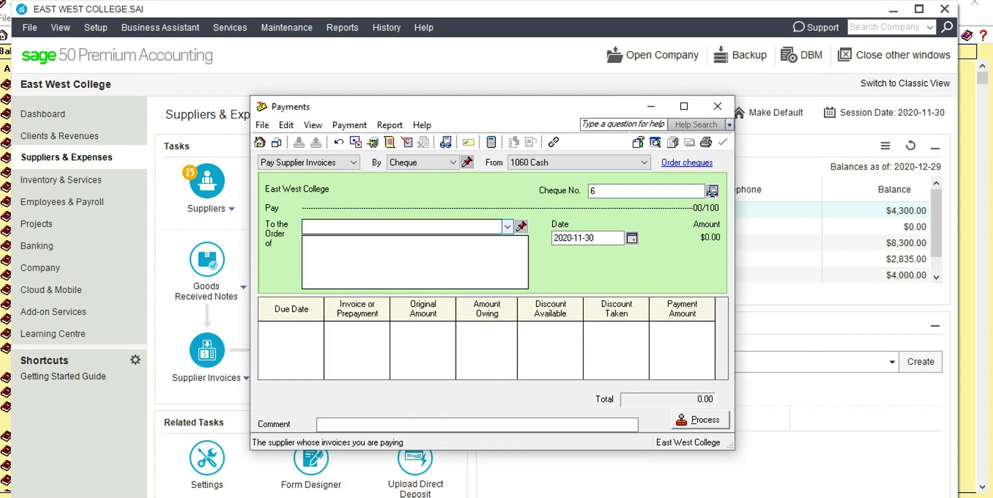
left_click(507, 227)
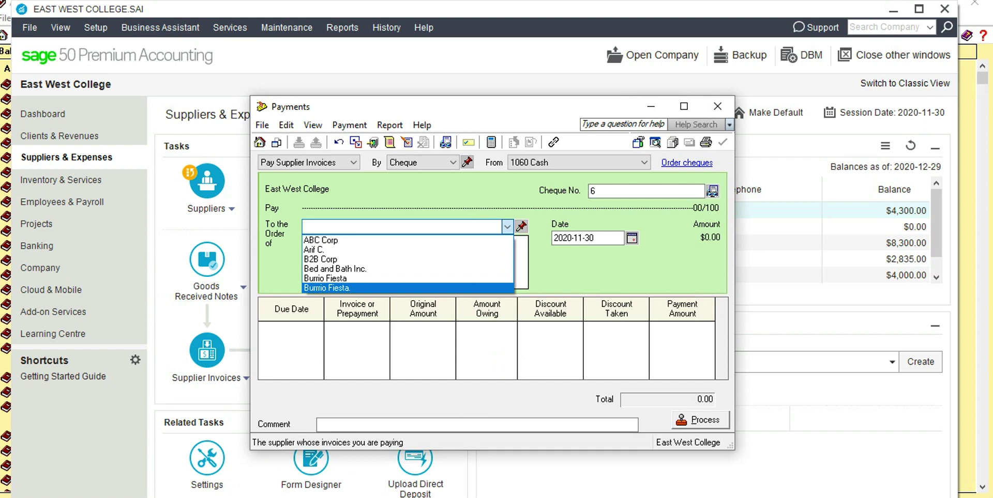
key("Up")
key("Return")
key("Tab")
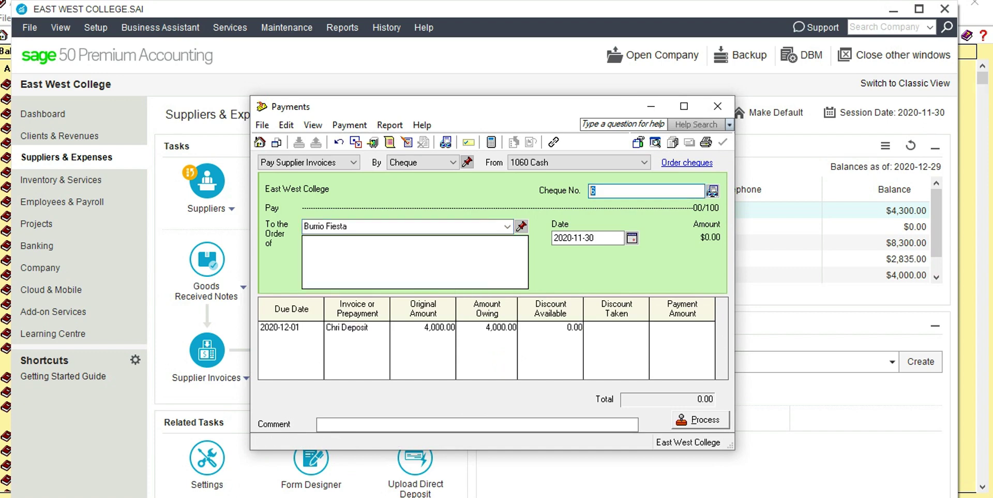
type("2113")
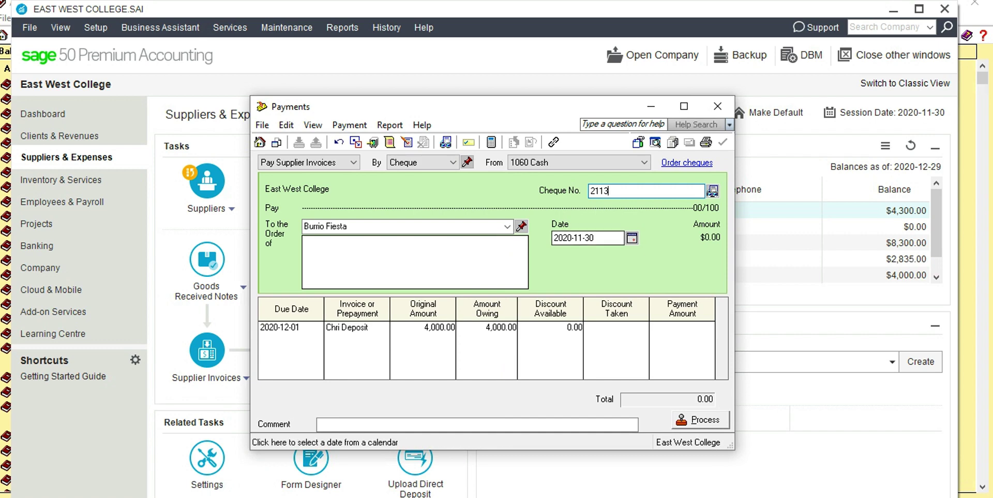
Date the Burrio Fiesta payment 2020-12-01 and pay the full 4,000.00 on the Chri Deposit invoice.
left_click(632, 238)
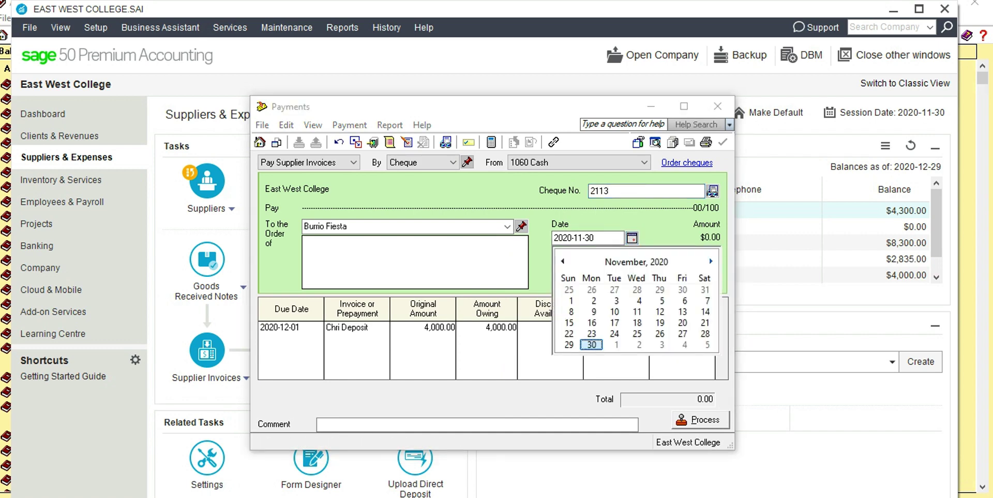
key("Right")
key("Return")
key("Tab")
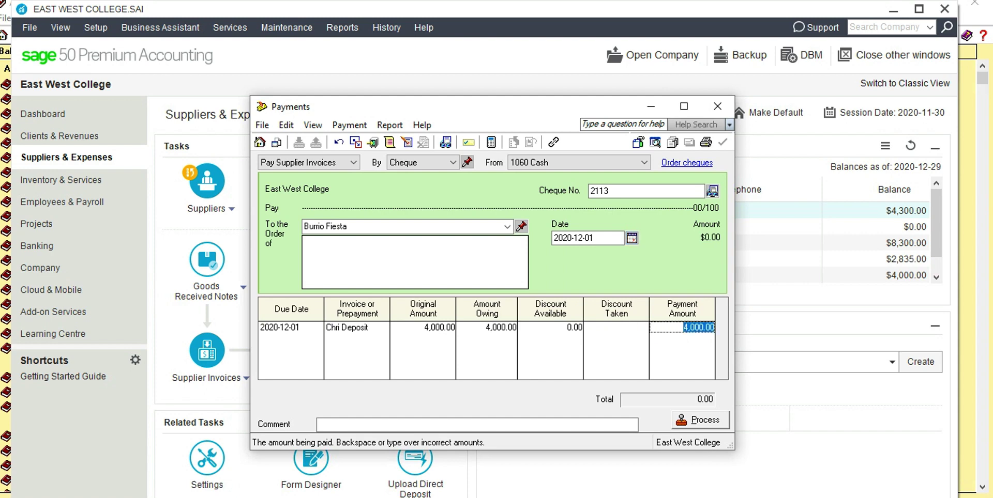
key("Tab")
key("Tab")
key("Tab")
key("Tab")
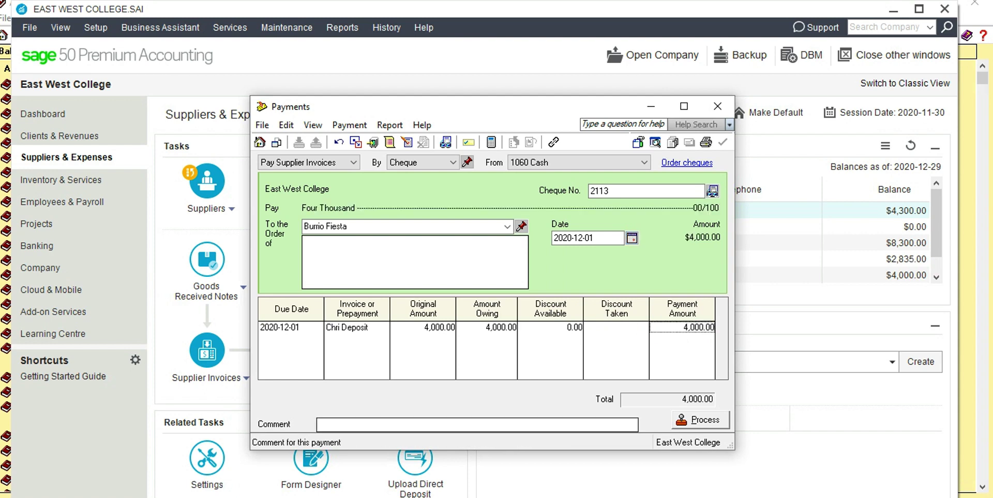
Process the Burrio Fiesta payment despite its date beyond the session date, and close the payments window.
left_click(700, 420)
left_click(536, 321)
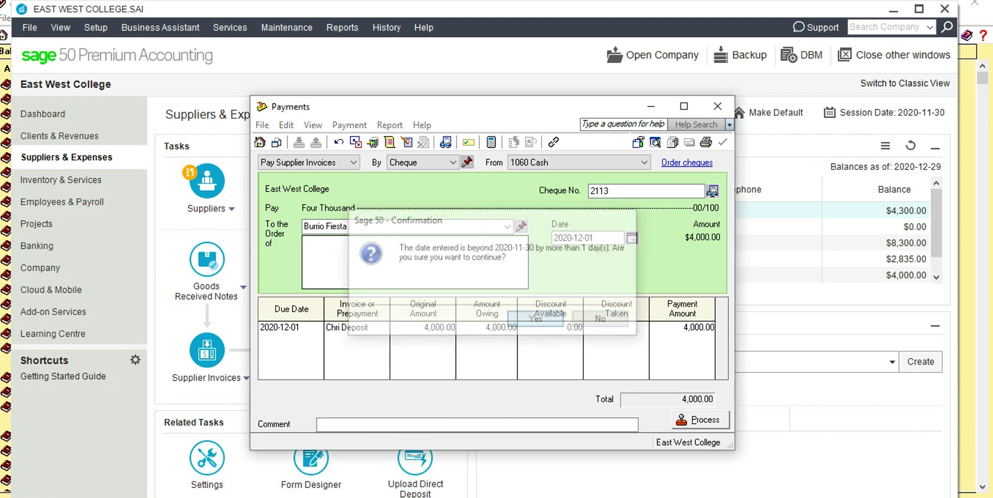
key("y")
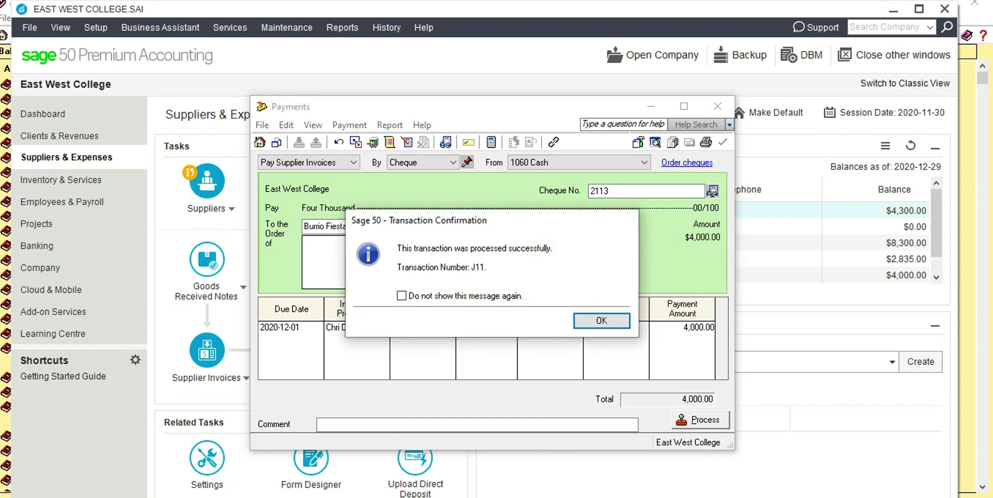
key("Return")
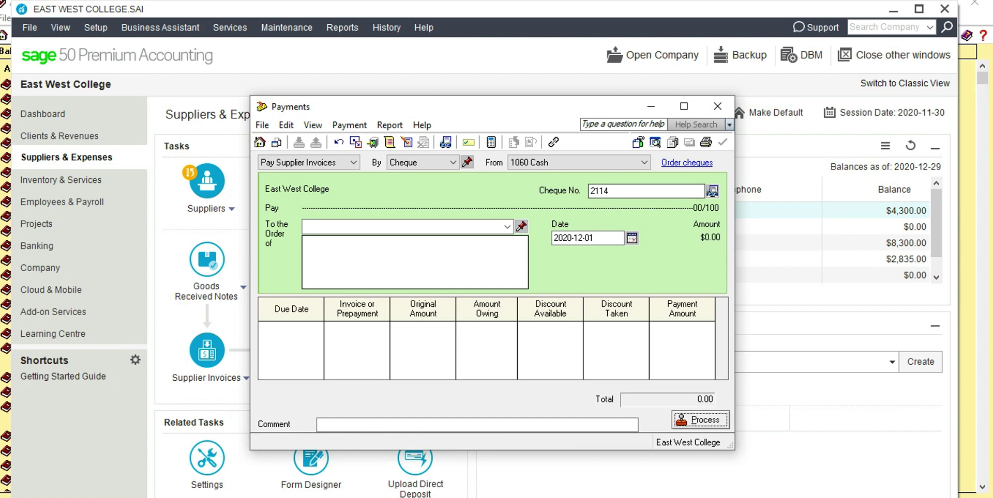
left_click(717, 106)
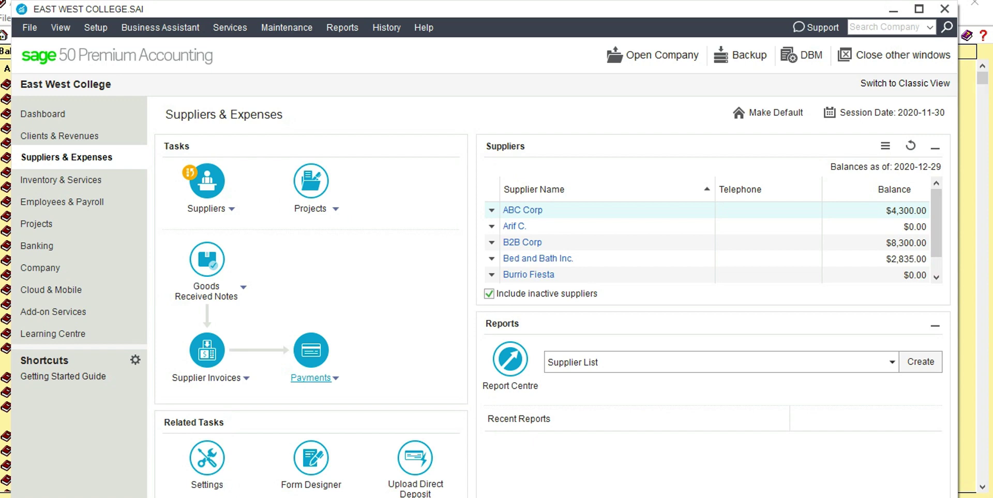
Start a general journal entry for the company, dated 2020-12-01, with the comment Sale of Land and Building.
left_click(41, 268)
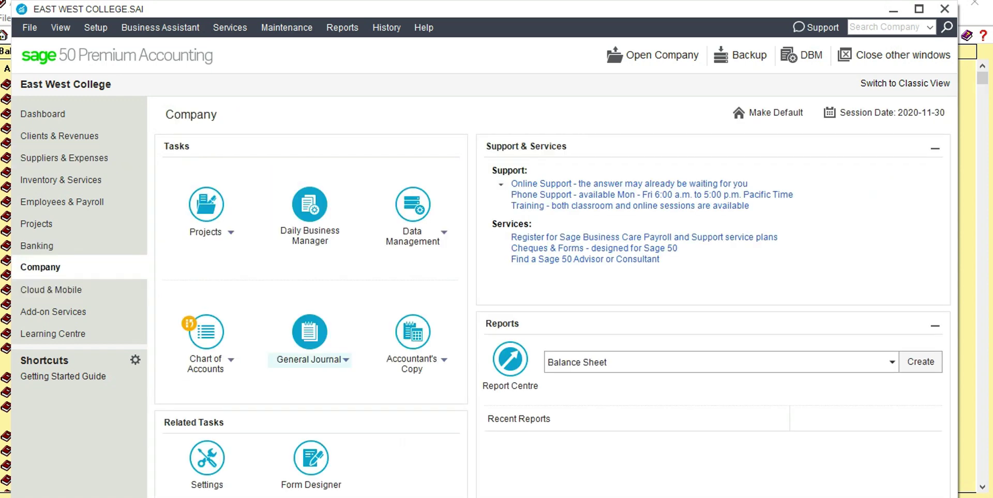
left_click(345, 360)
left_click(323, 376)
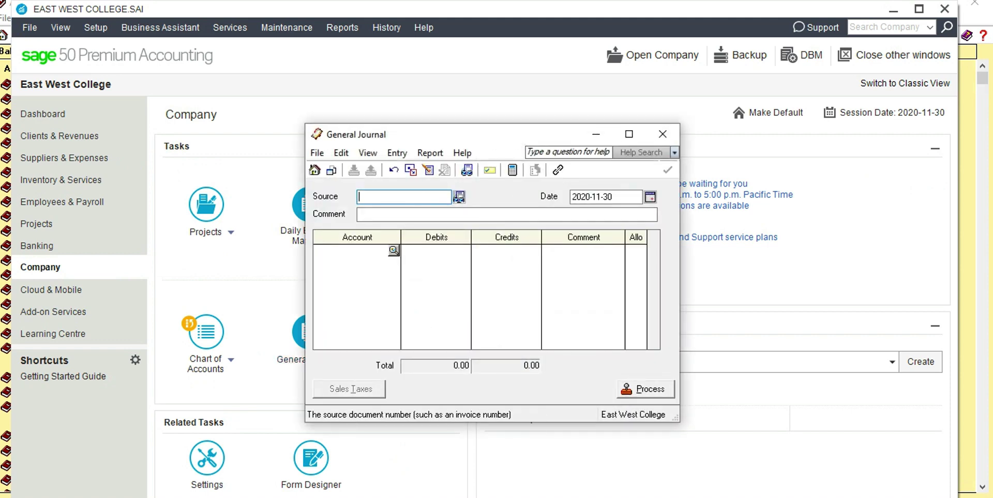
left_click(650, 197)
left_click(650, 197)
left_click(650, 197)
left_click(728, 221)
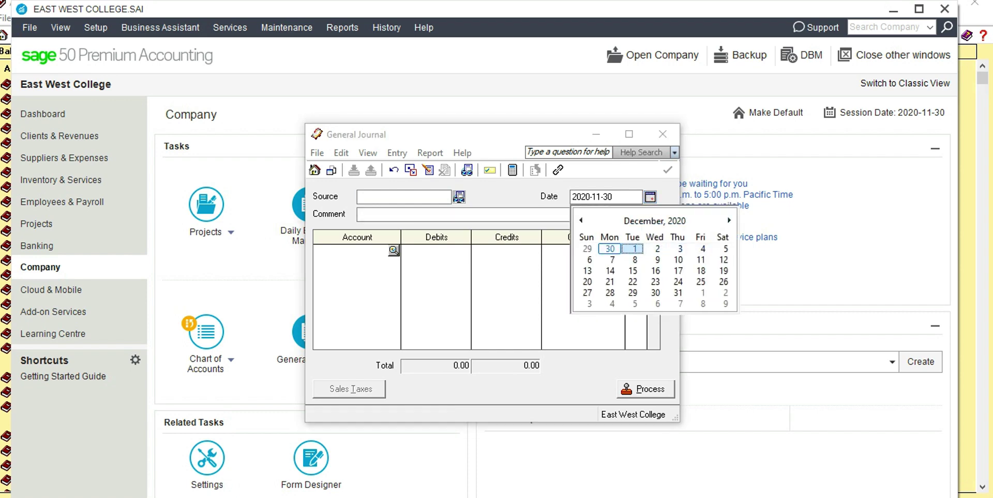
left_click(635, 249)
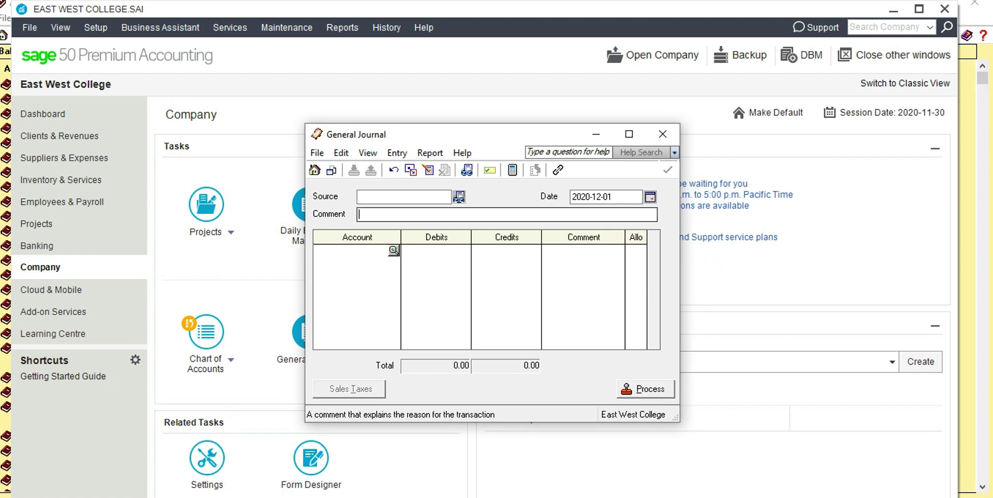
type("Sale")
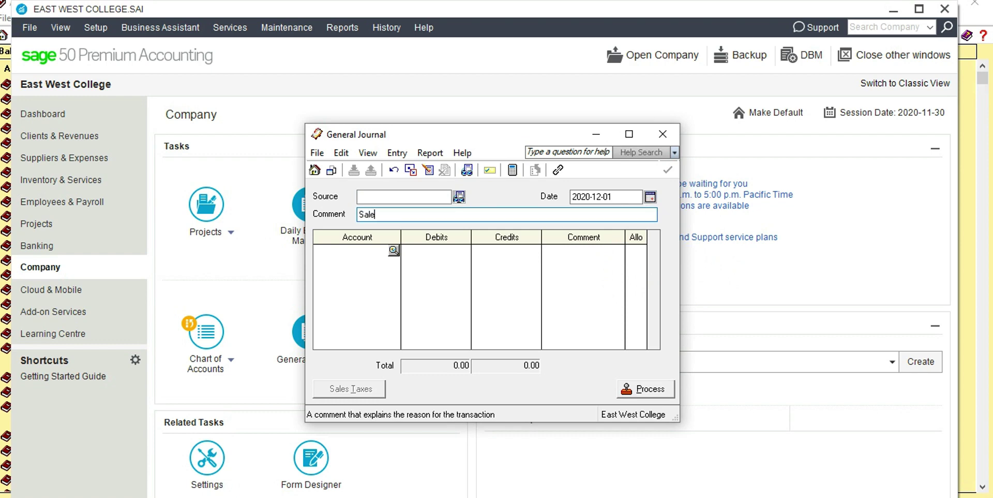
type(" of Land  and Building")
key("Tab")
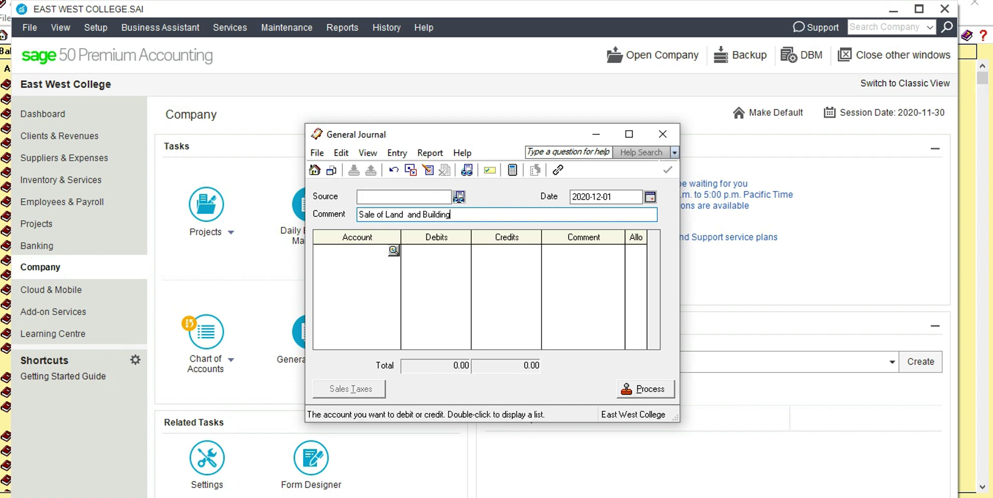
Debit account 1067 Term Deposit with 1000000 on the first journal line.
key("Return")
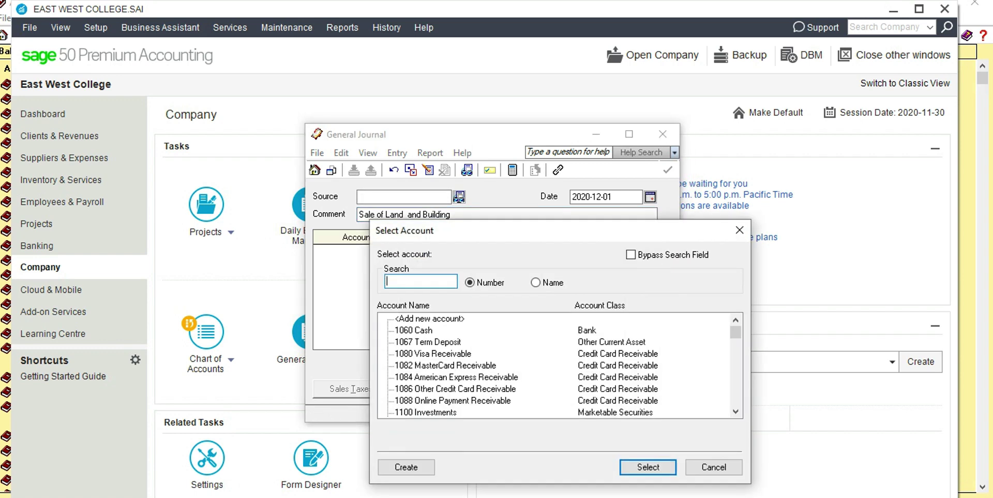
double_click(428, 342)
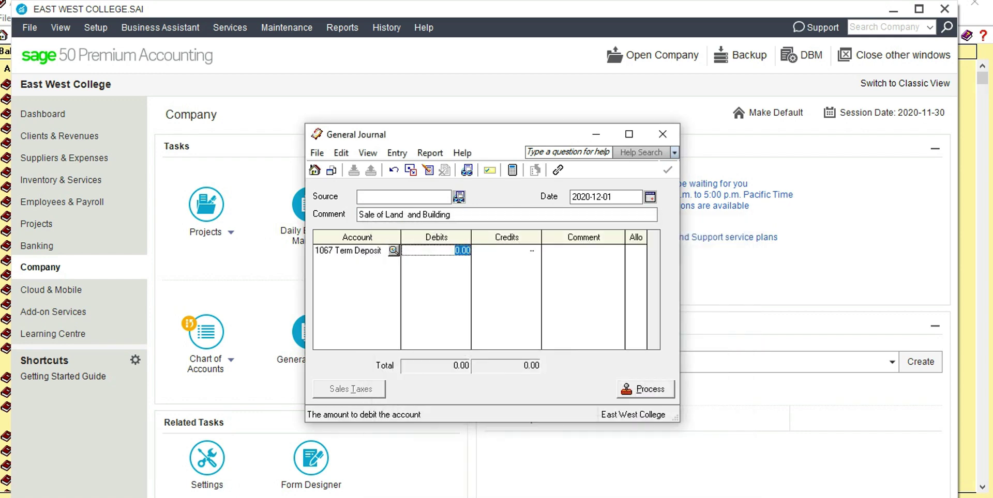
type("1000000")
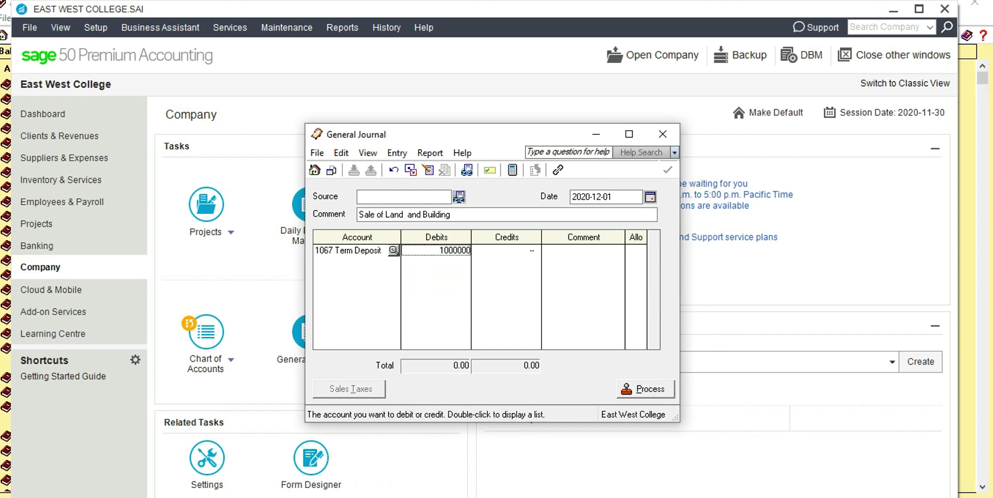
key("Tab")
Credit account 5645 Gain/Loss on Disposal with 1,000,000.00 on the second journal line.
key("Return")
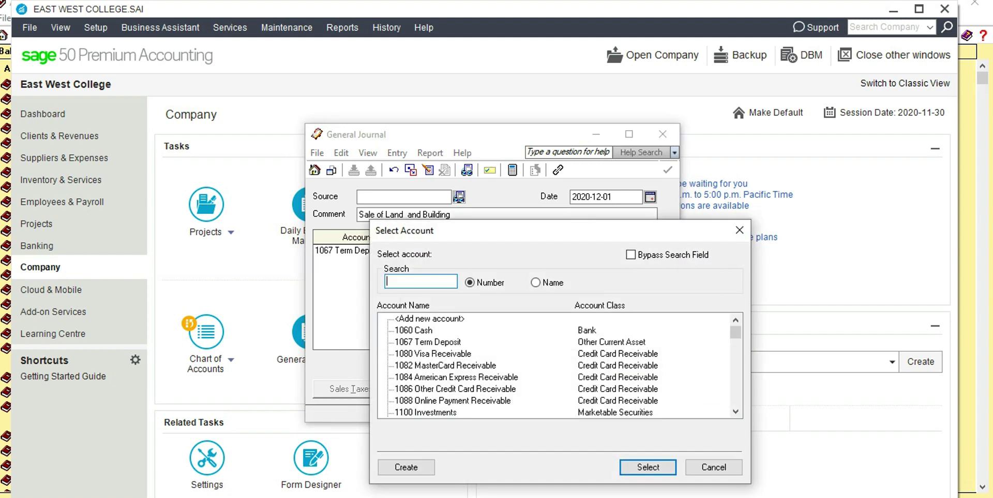
type("gain")
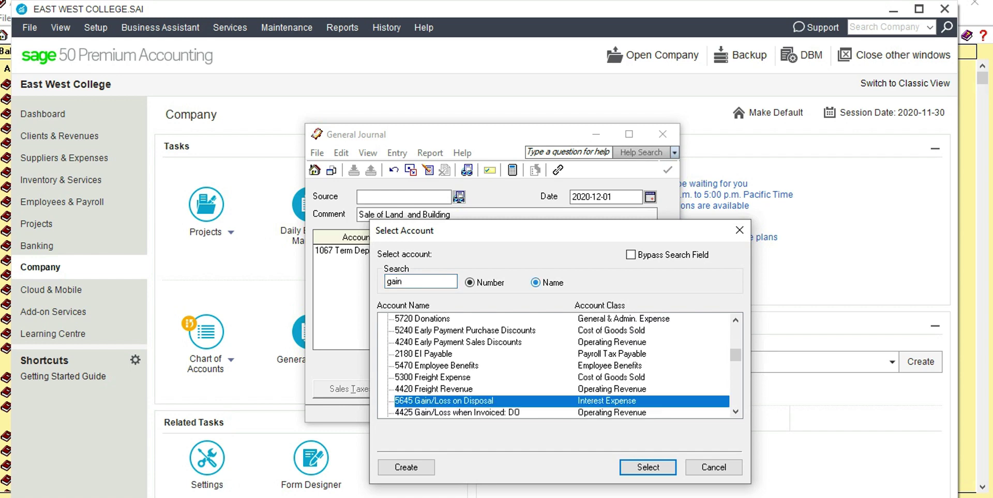
key("Return")
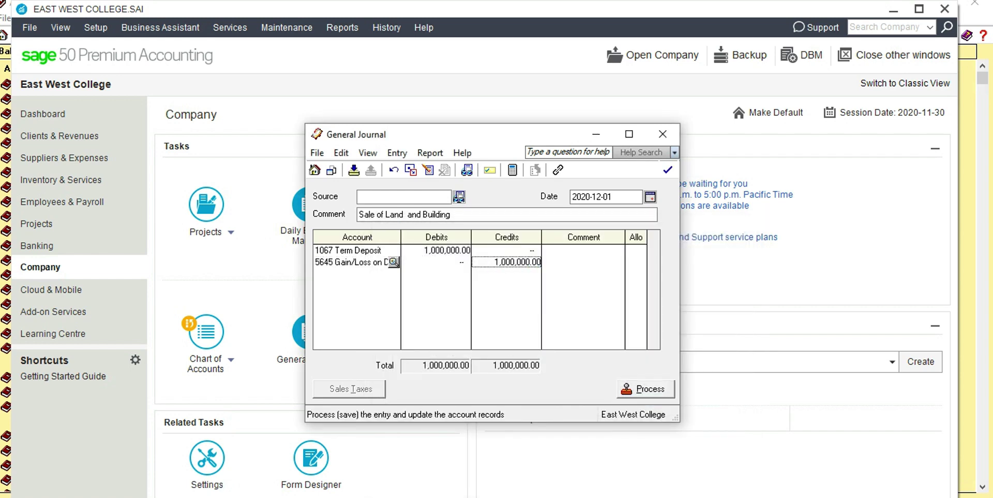
Try to process the land and building journal entry with the source left blank.
left_click(645, 390)
left_click(536, 320)
key("Return")
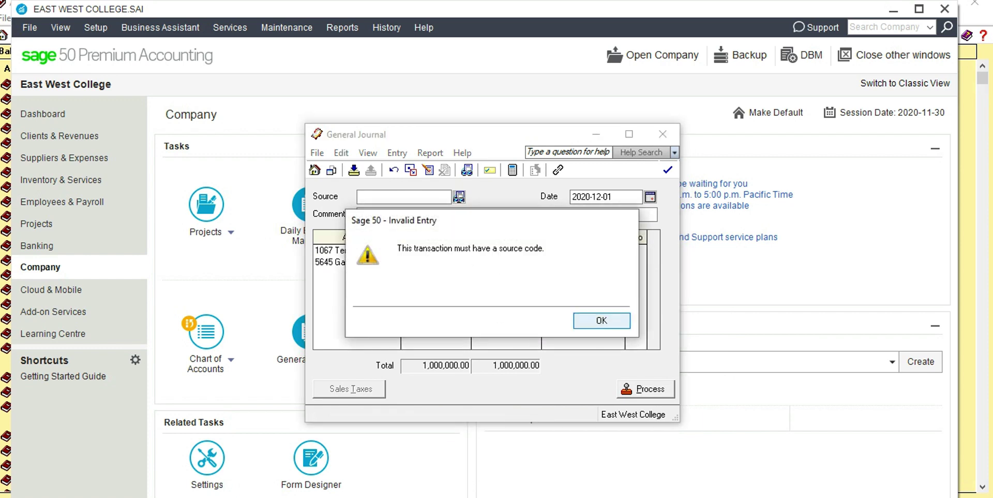
key("Return")
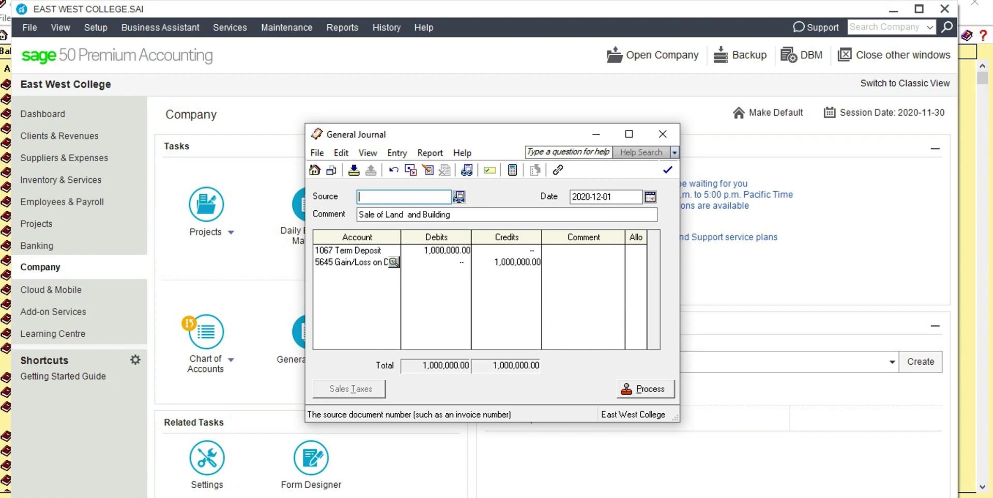
Enter Proceeds of sale as the journal source, process the entry despite its date, and close the general journal.
type("Proceeds of sale")
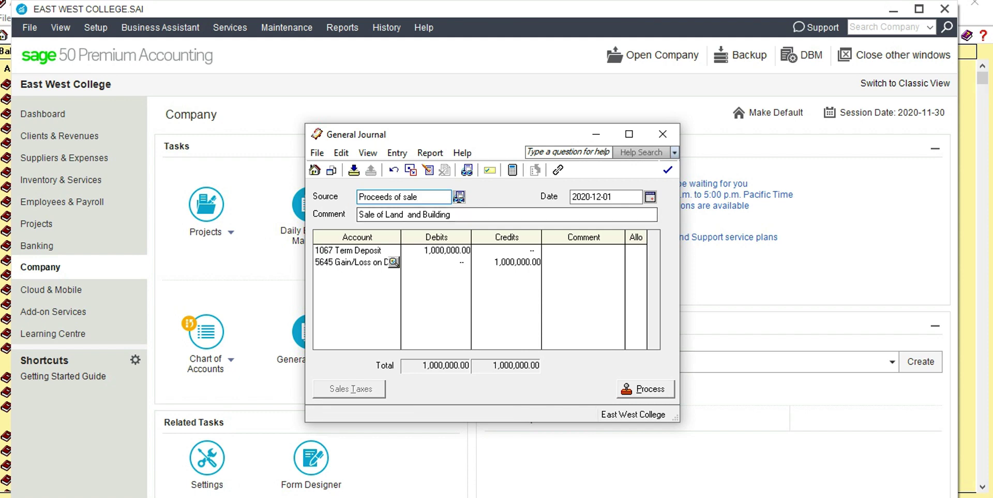
left_click(645, 389)
left_click(536, 321)
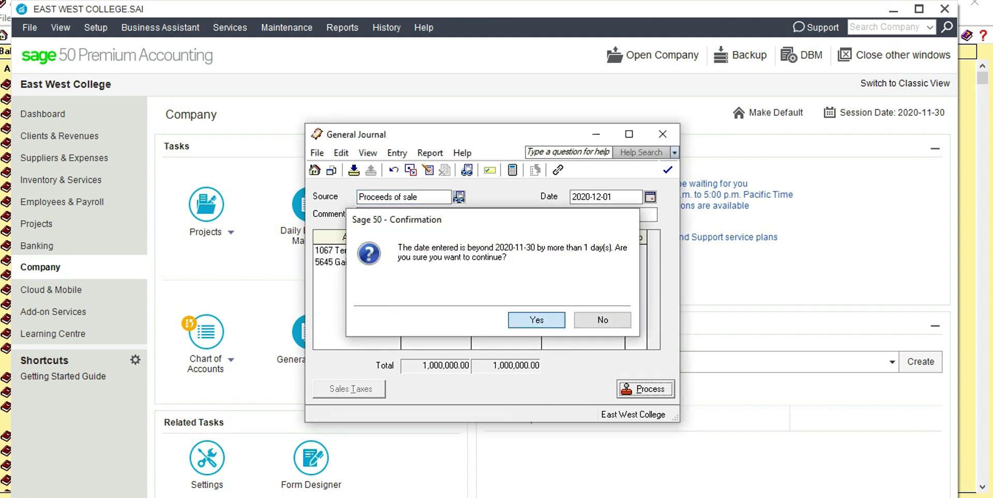
key("Return")
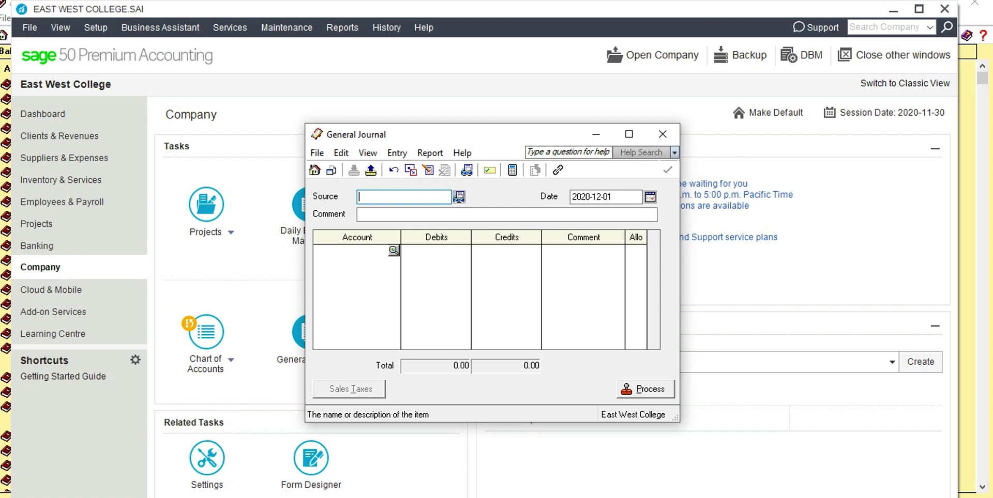
left_click(662, 133)
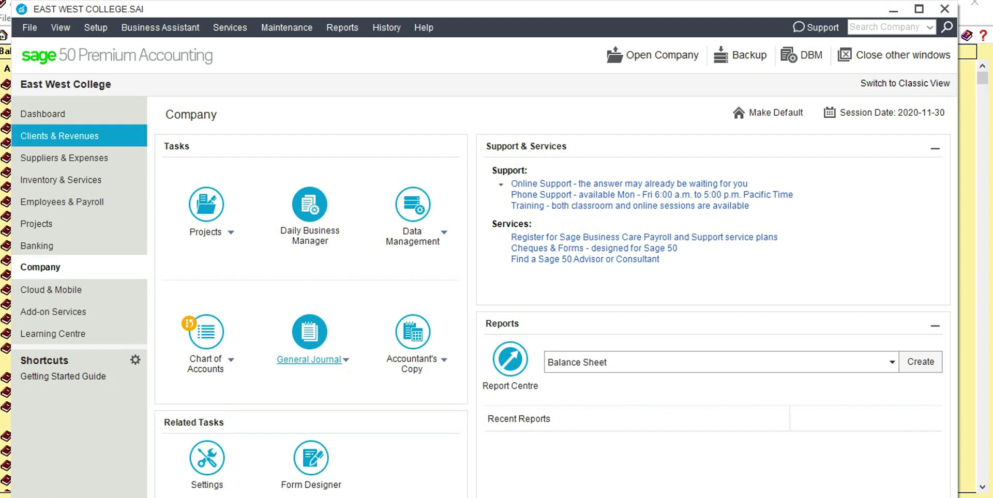
Add a new supplier record named Hart Property Mngt and save it.
left_click(64, 157)
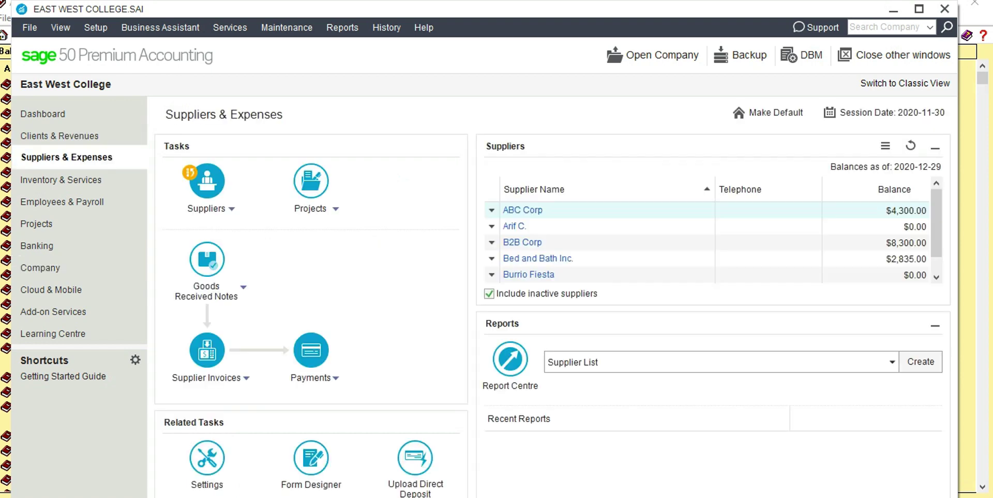
left_click(207, 208)
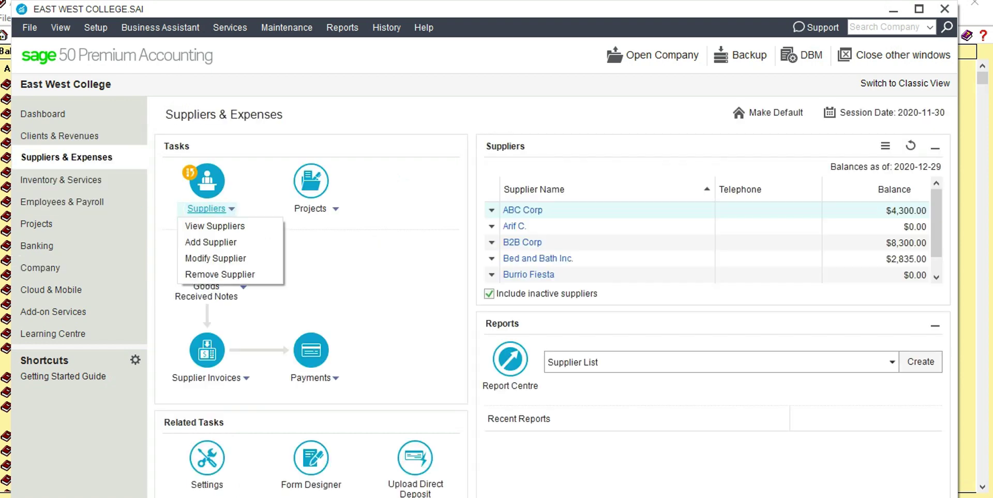
left_click(212, 242)
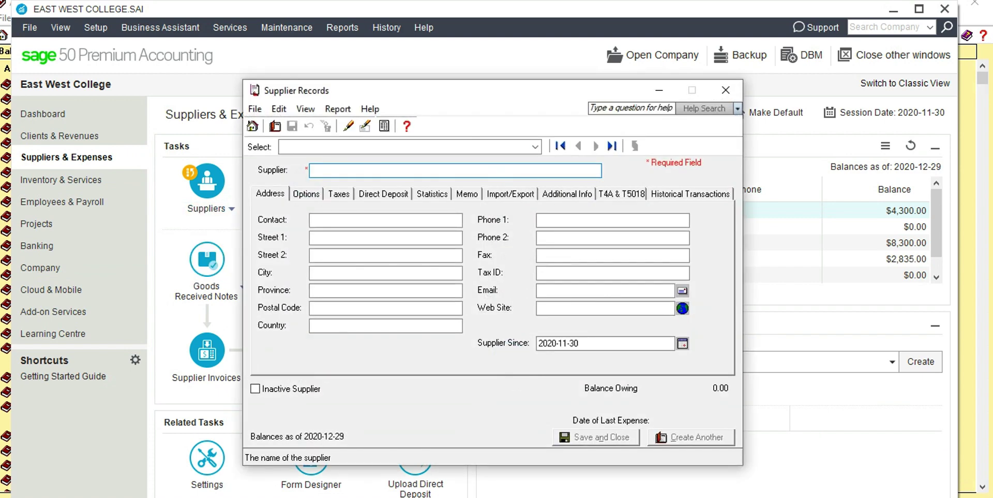
type("Hart Pro")
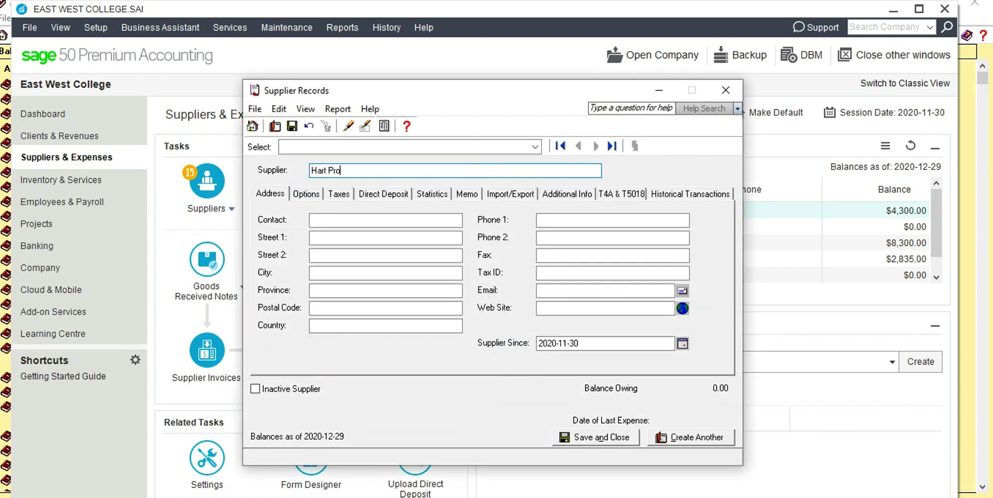
type("perty Mngt")
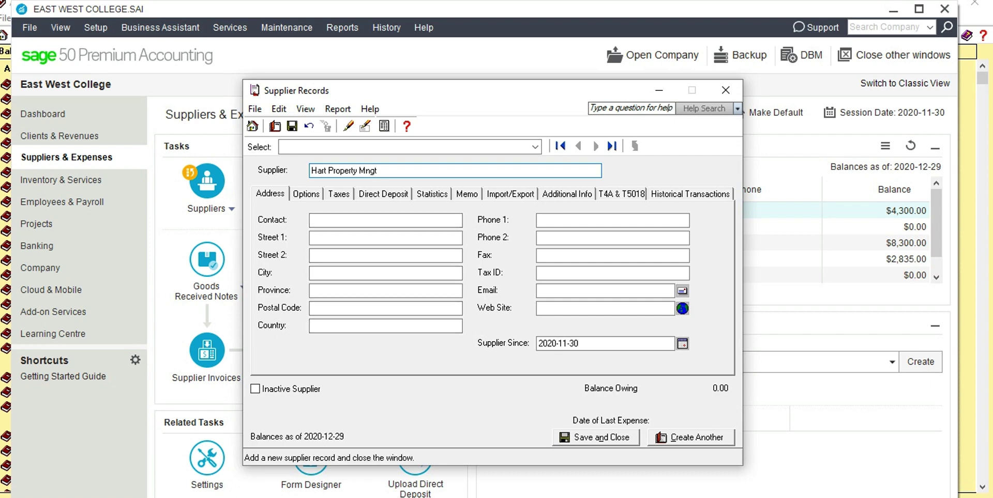
left_click(595, 438)
left_click(691, 438)
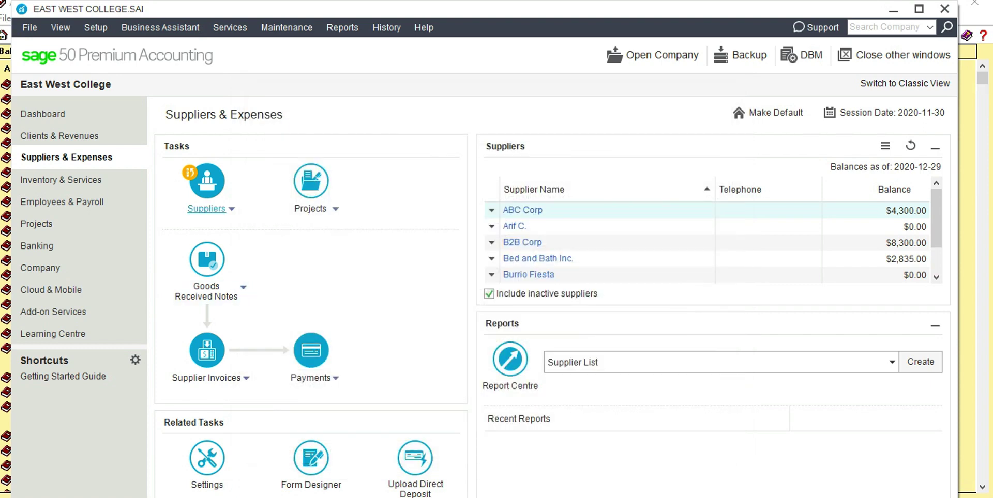
Create a supplier invoice for Hart Property Mngt with invoice number Rent, dated 2020-12-01.
left_click(206, 378)
mouse_move(202, 395)
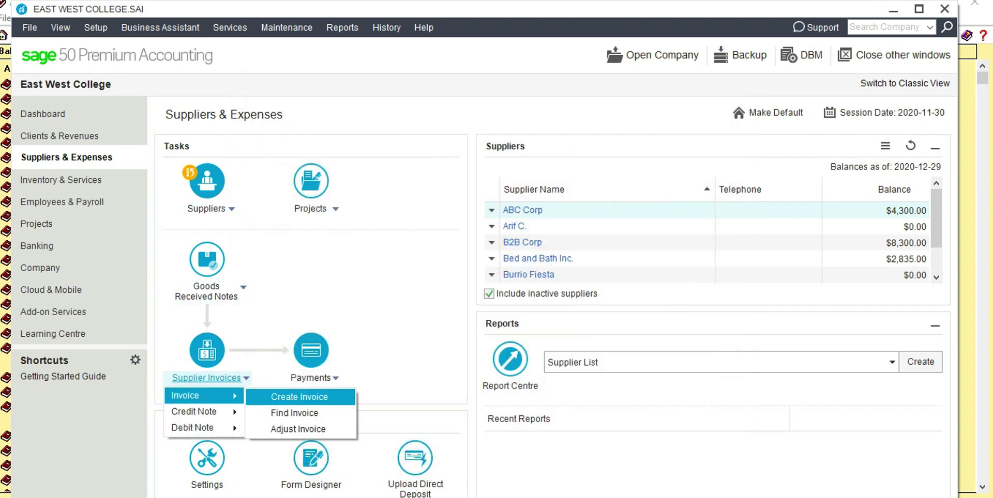
left_click(299, 397)
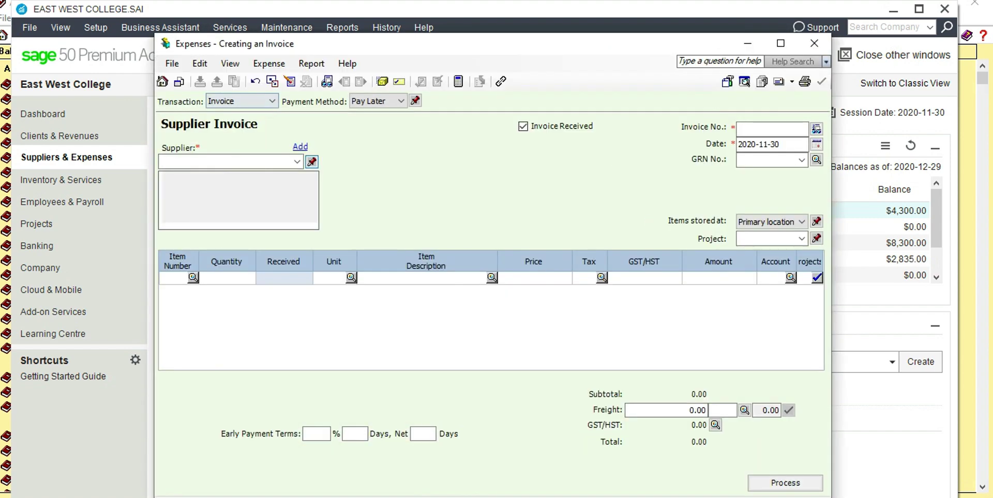
left_click(297, 162)
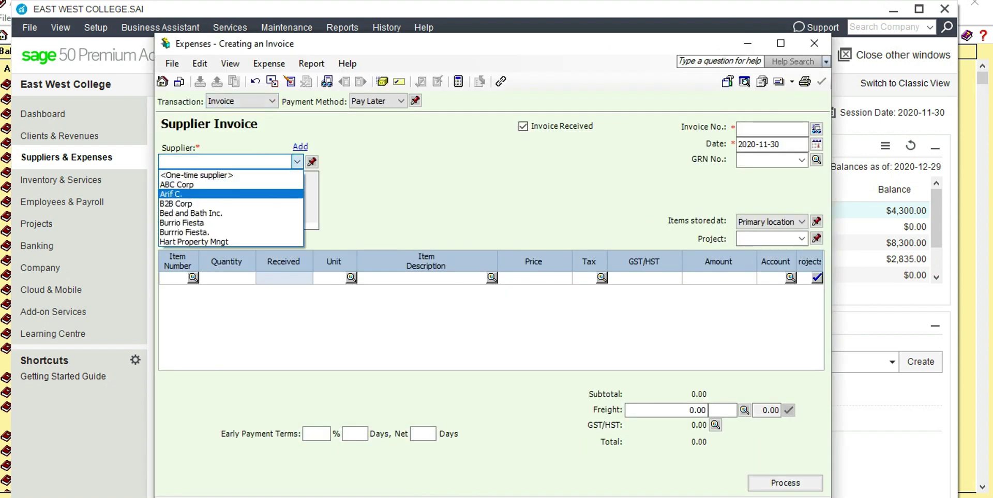
left_click(206, 242)
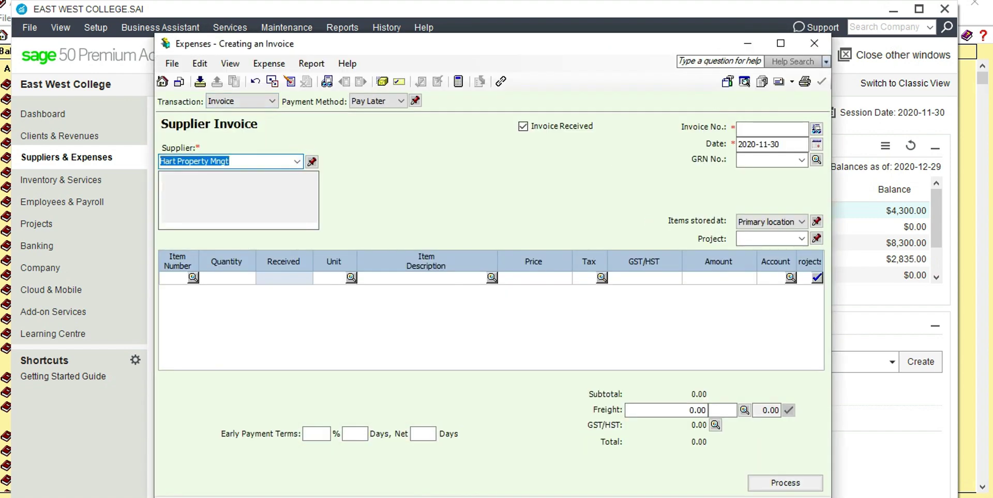
left_click(771, 129)
type("Rent")
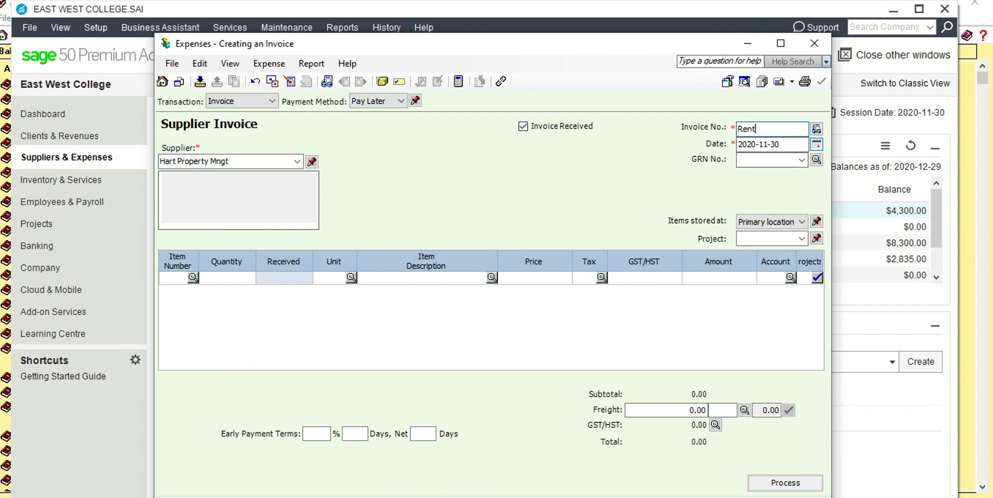
left_click(816, 145)
left_click(894, 173)
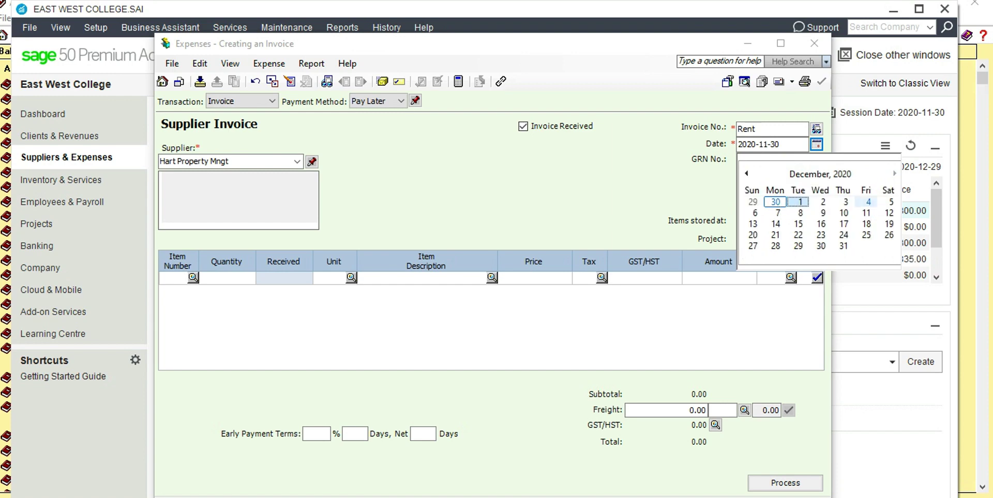
left_click(797, 204)
Enter an invoice line with quantity 1, description Rent for Dec and a price of 11,600.00.
left_click(222, 278)
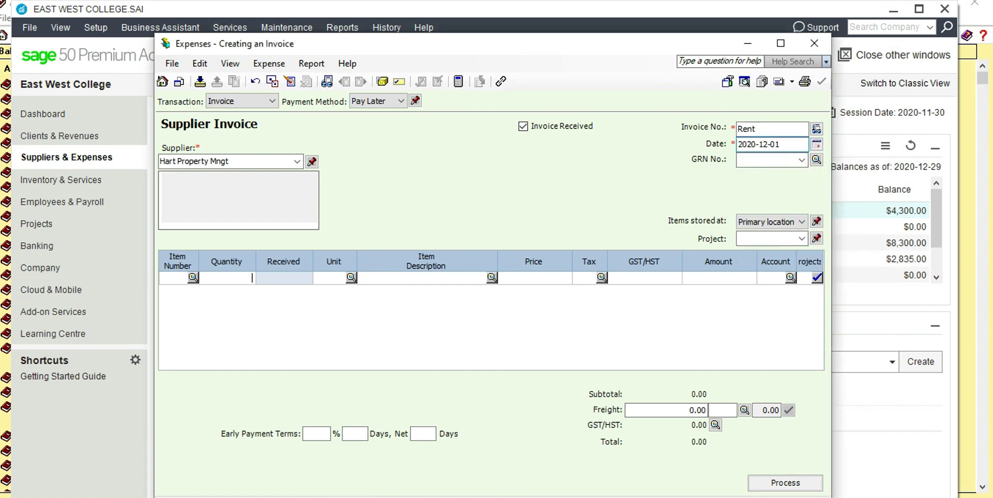
type("1")
key("Tab")
key("Tab")
type("Rejjn")
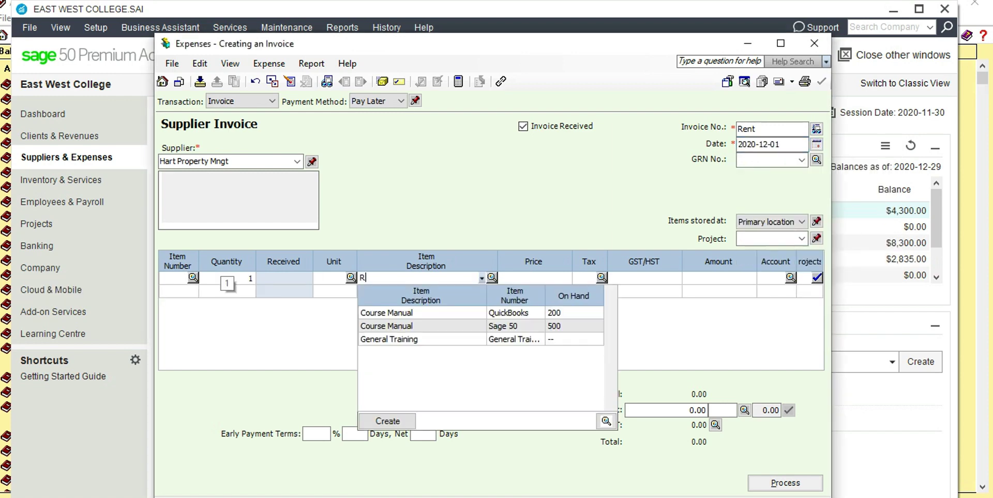
key("BackSpace")
key("BackSpace")
key("BackSpace")
type("nt for Dec")
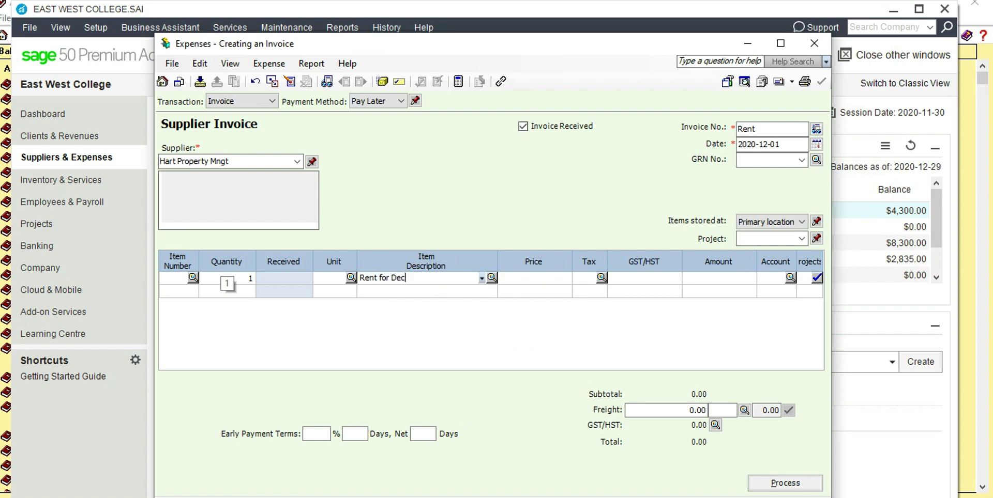
key("Tab")
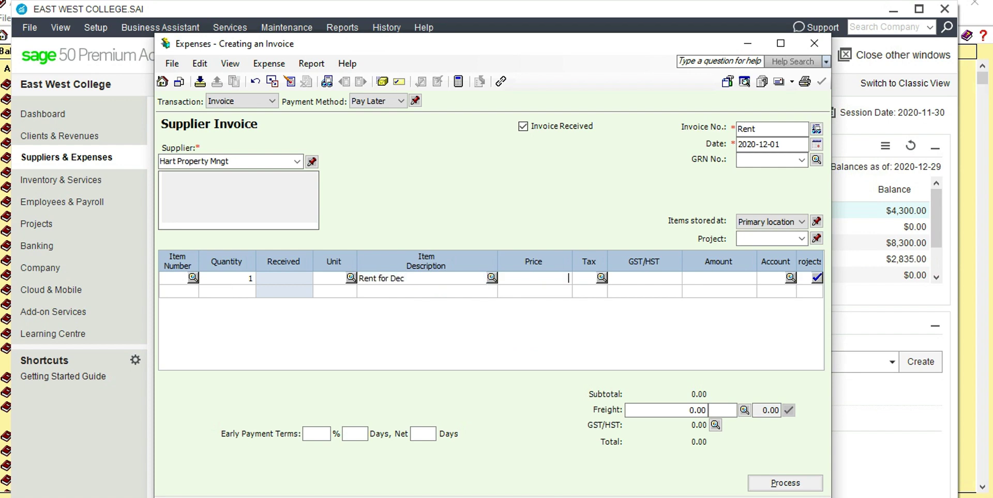
type("11600")
key("Tab")
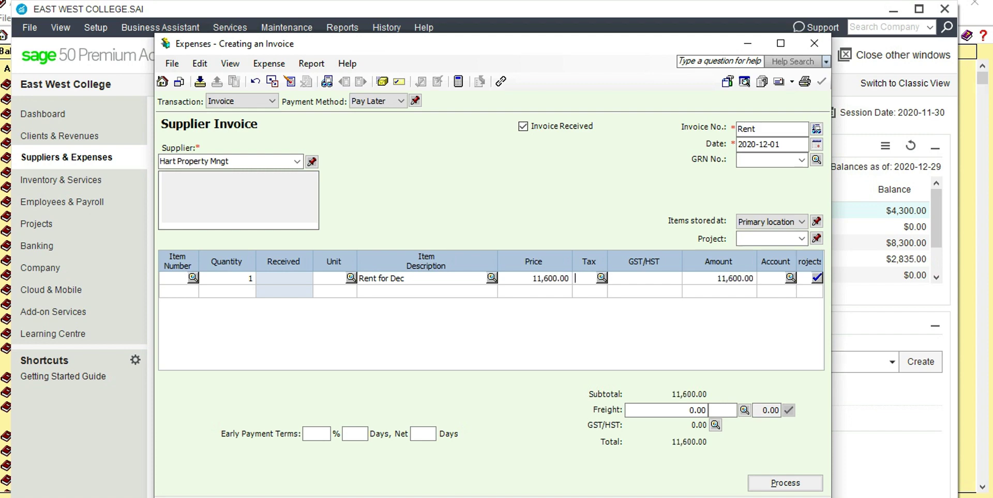
Apply tax code G to the Rent for Dec line.
key("Return")
key("Down")
key("Return")
key("Down")
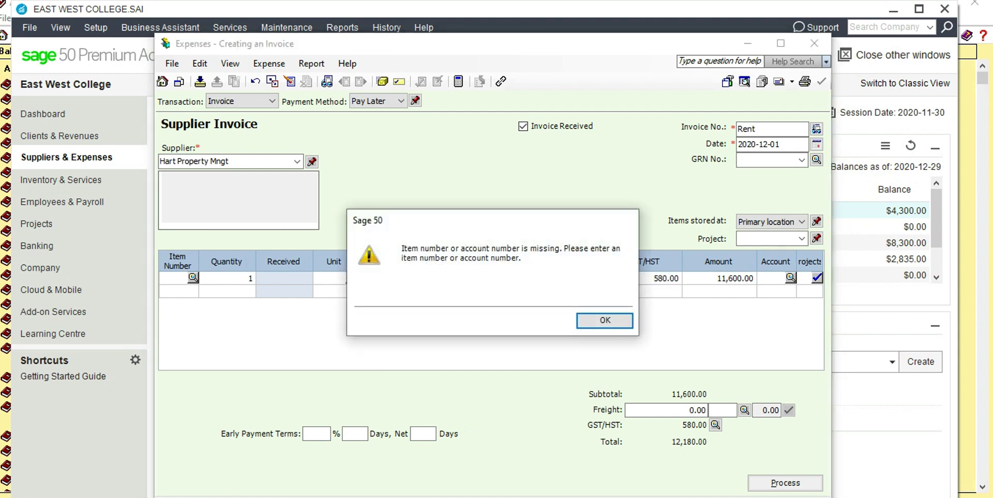
key("Return")
key("Tab")
key("Tab")
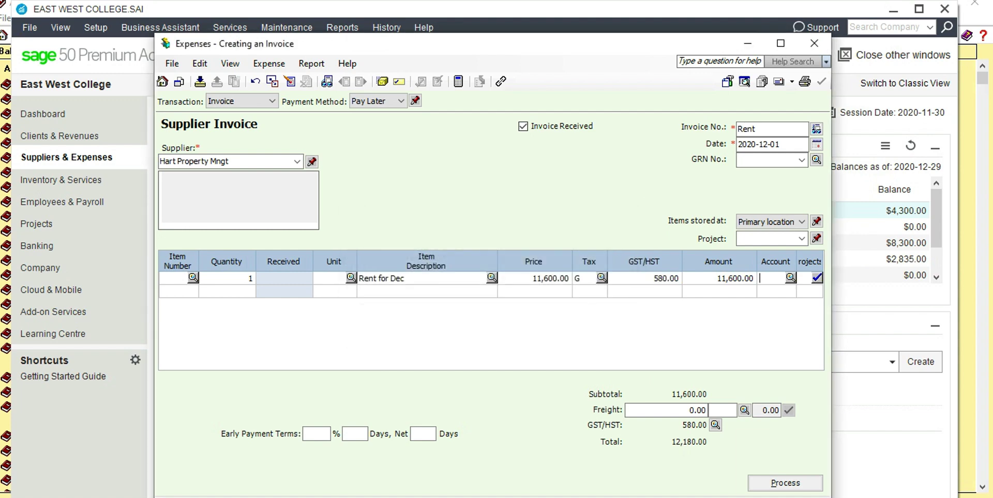
Find the rent account by name and assign 5760 Rent to the invoice line.
key("Return")
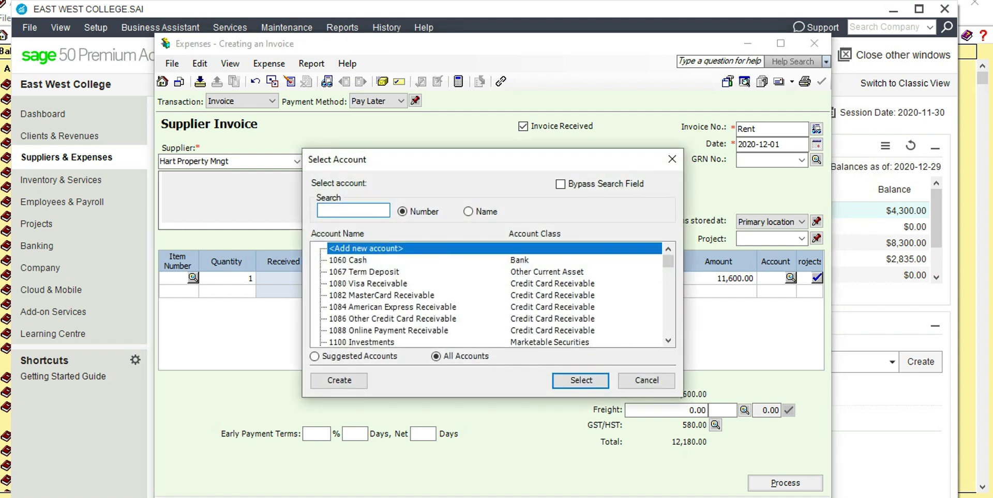
left_click(469, 212)
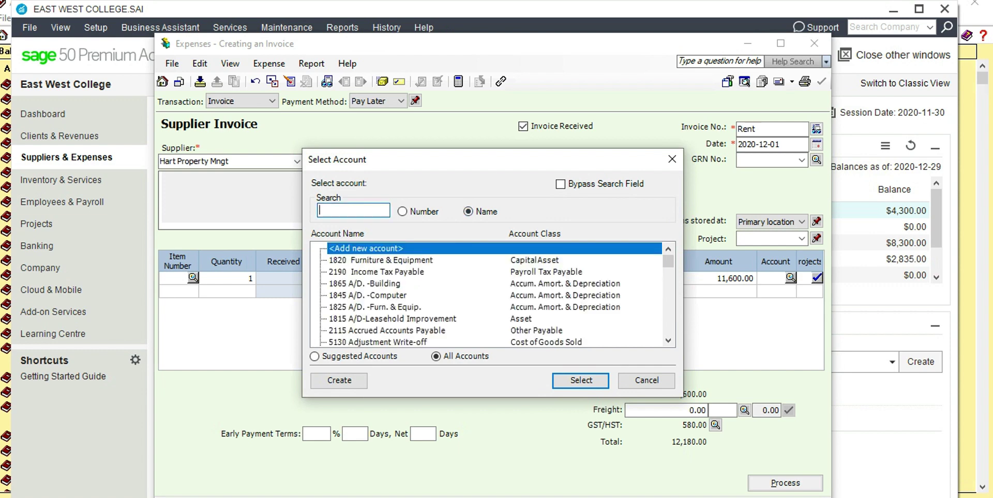
type("occ")
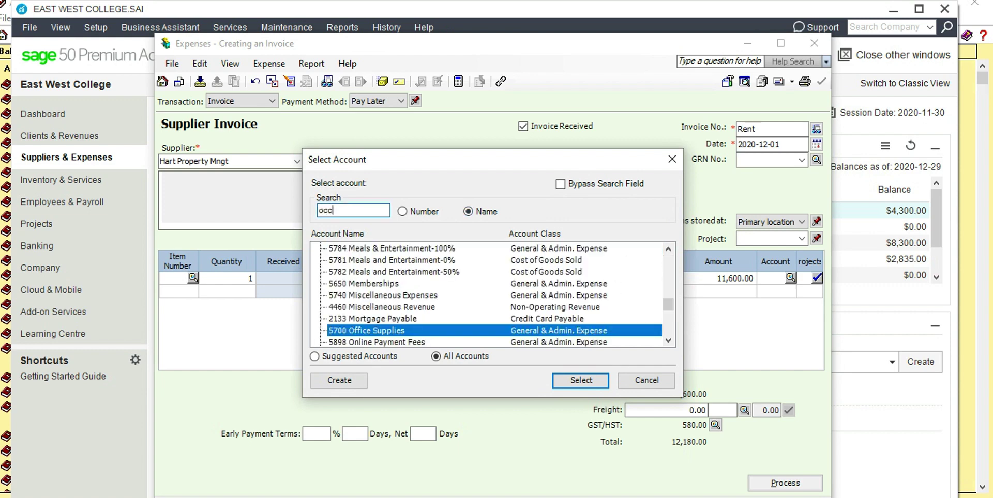
key("BackSpace")
key("BackSpace")
key("BackSpace")
type("ren")
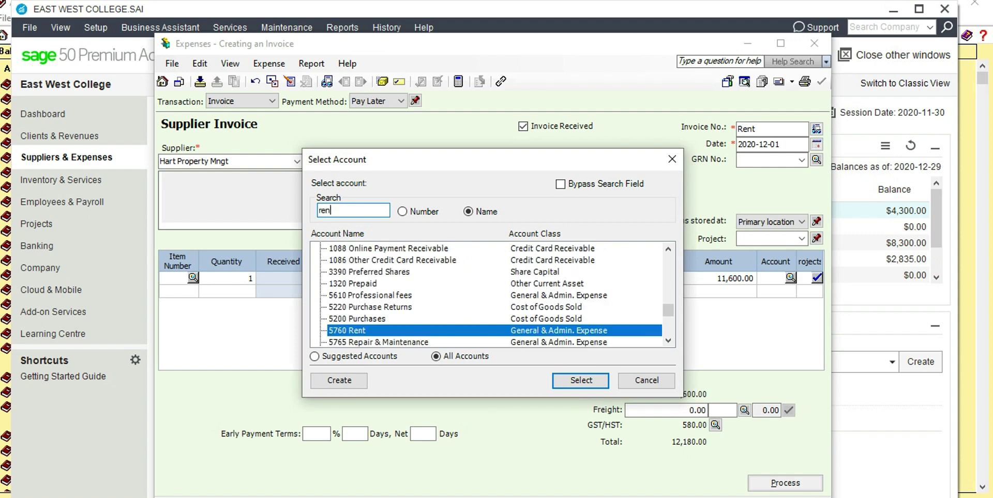
key("Return")
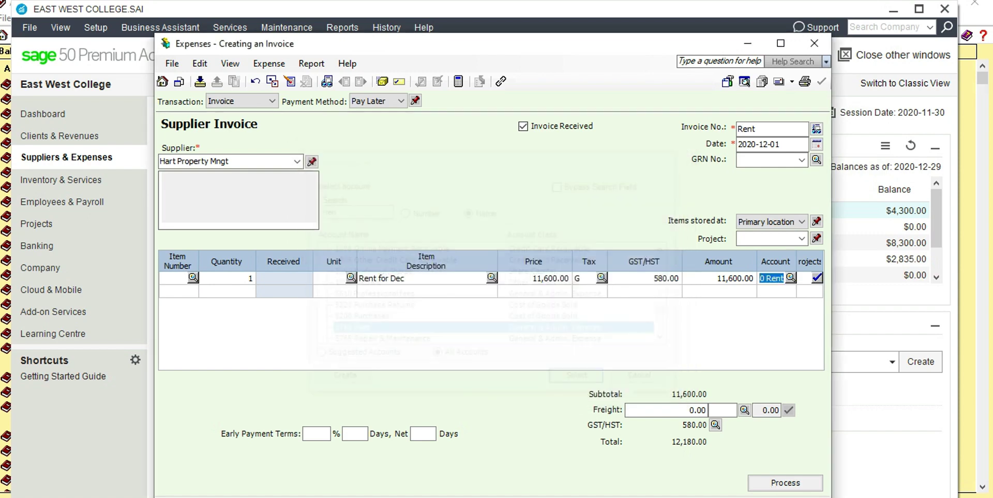
key("Tab")
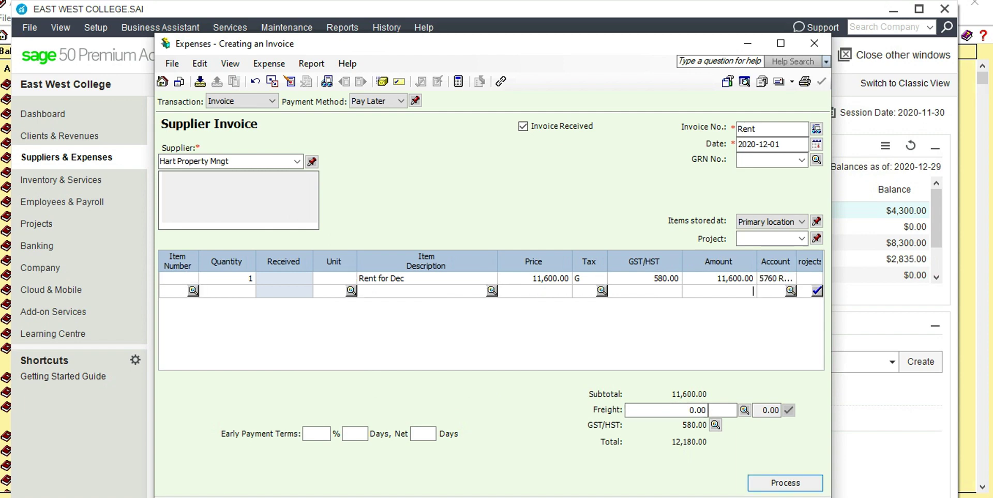
Process the rent invoice and close the supplier invoice window.
left_click(785, 483)
left_click(539, 320)
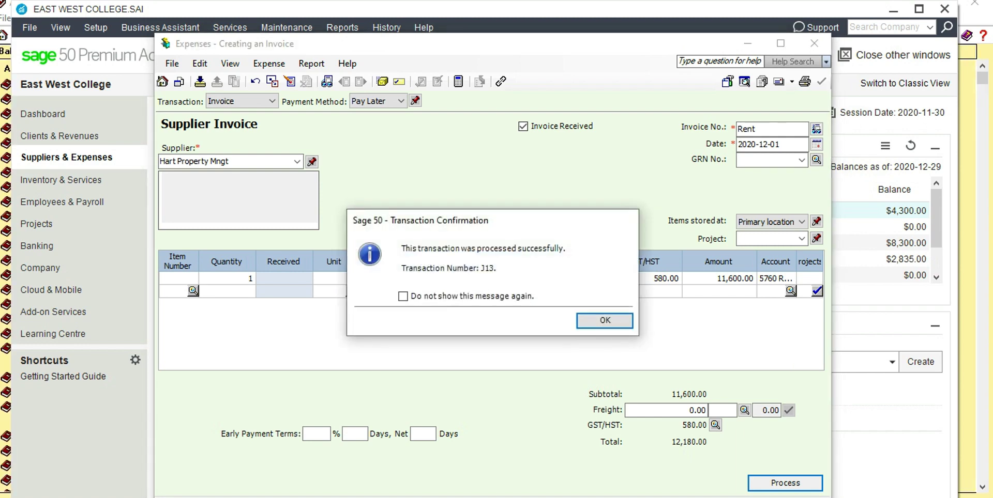
key("Return")
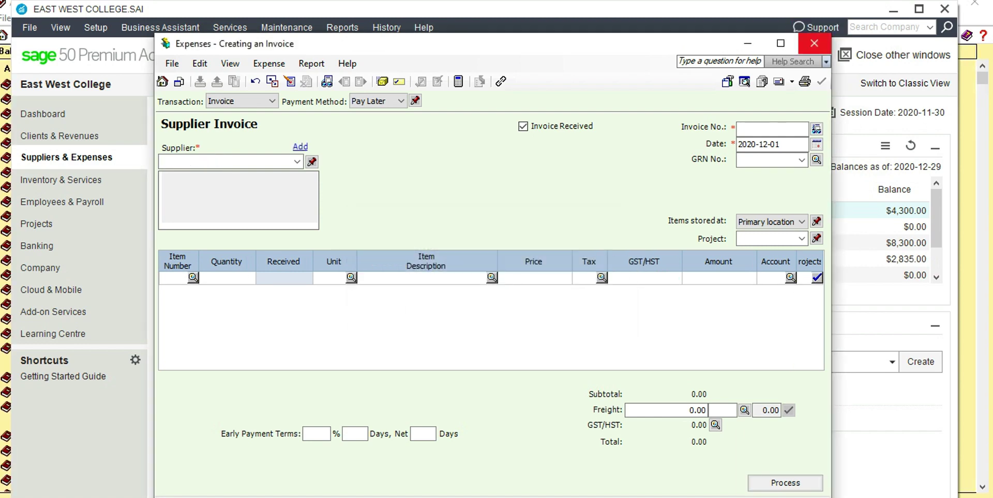
left_click(814, 43)
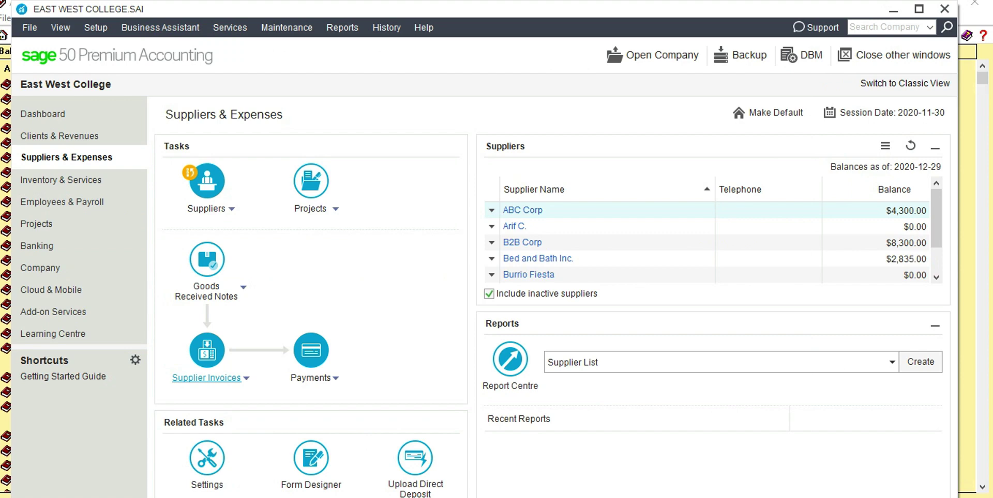
Start a cheque payment from 1060 Cash to Hart Property Mngt, paying the Rent invoice in full at 12,180.00.
left_click(311, 378)
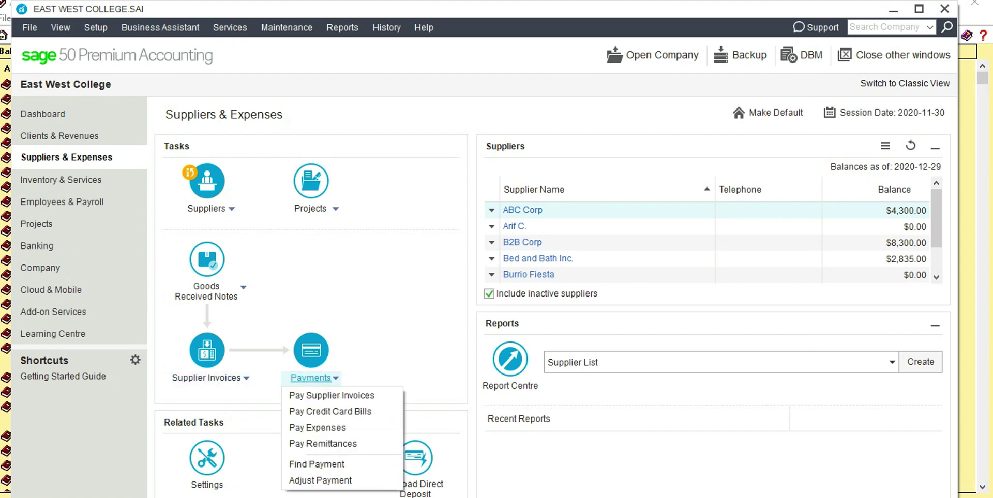
left_click(332, 396)
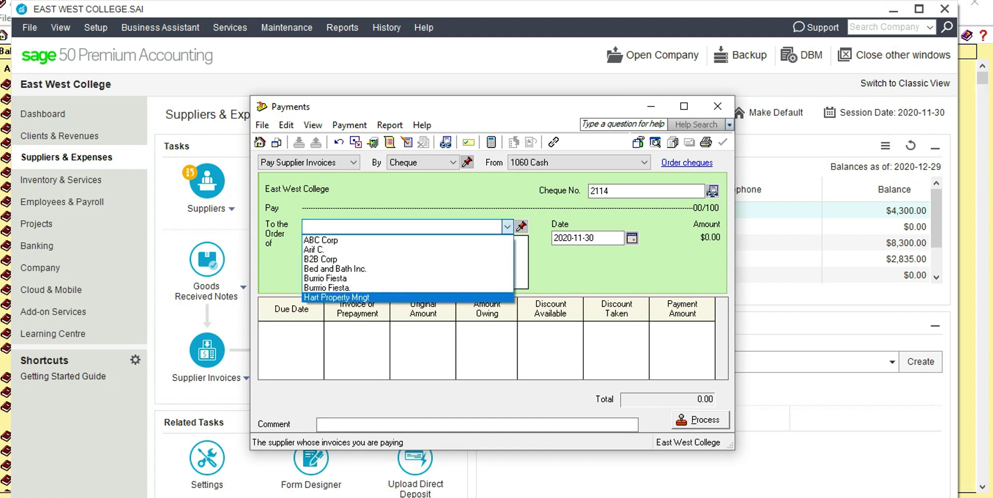
left_click(351, 298)
left_click(682, 327)
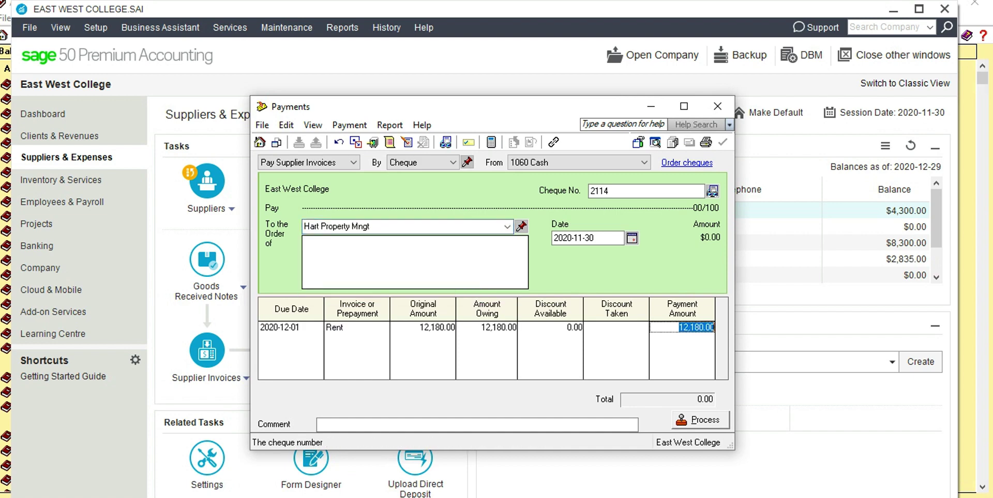
left_click(641, 191)
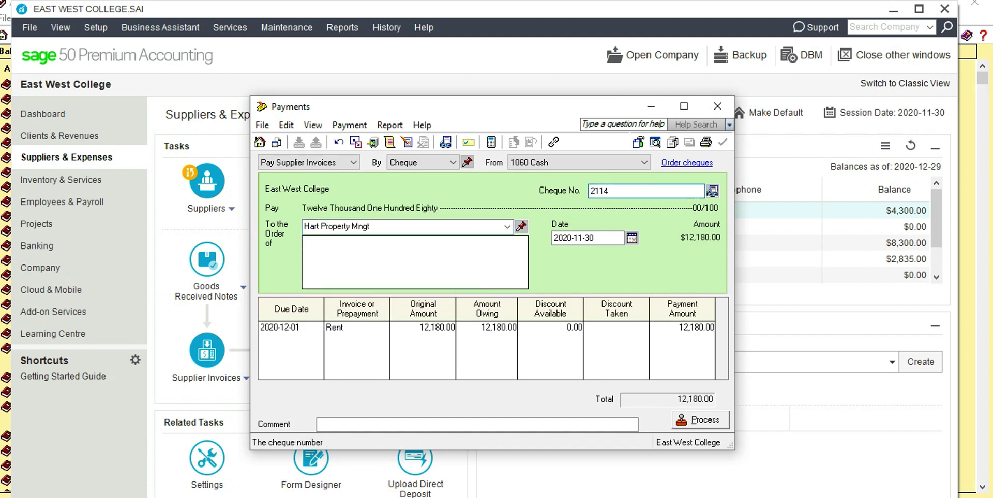
Set the date of the Hart Property Mngt payment to 2020-12-01.
key("Tab")
key("Tab")
key("space")
key("Right")
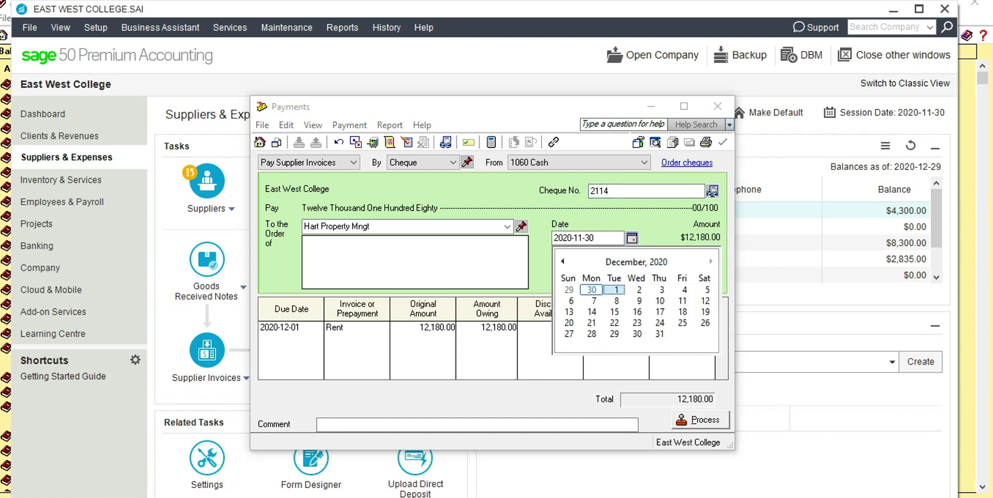
left_click(616, 290)
Process the rent payment without a comment and close the payments window.
left_click(476, 425)
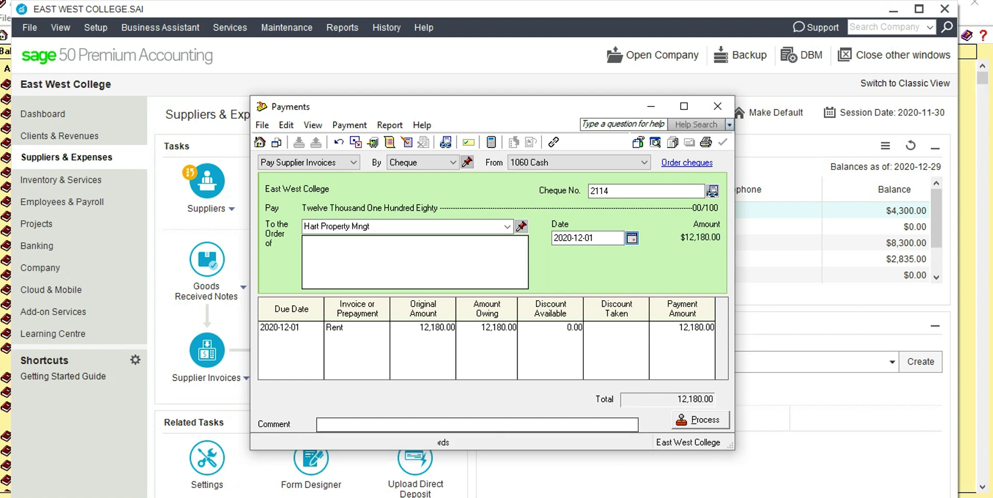
key("Left")
key("Return")
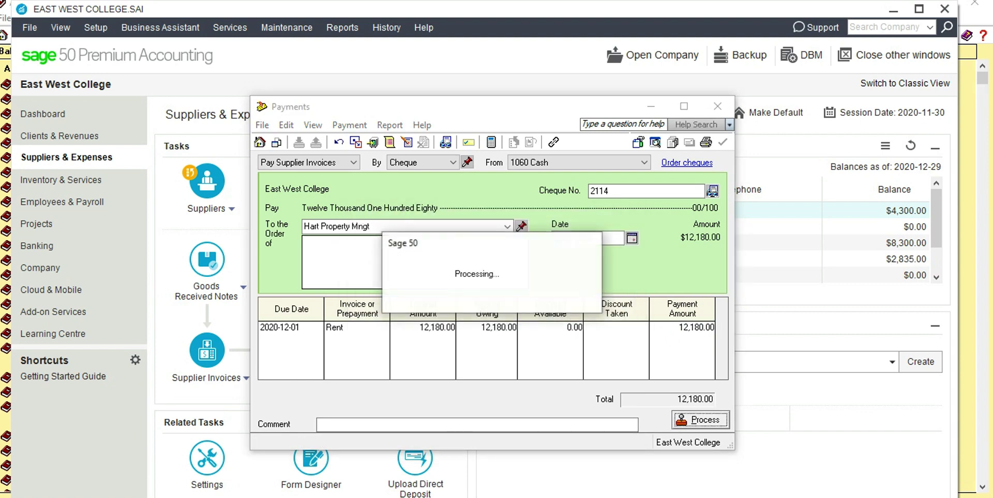
key("Return")
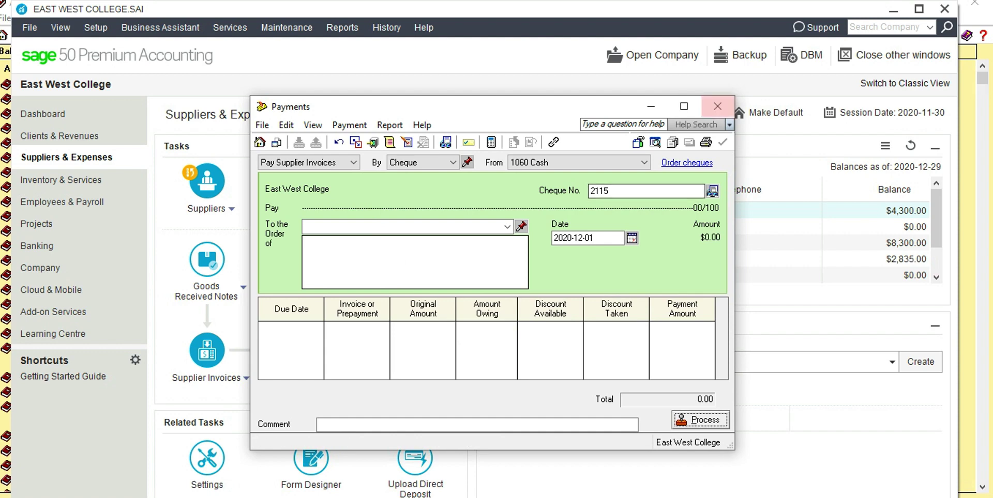
left_click(717, 106)
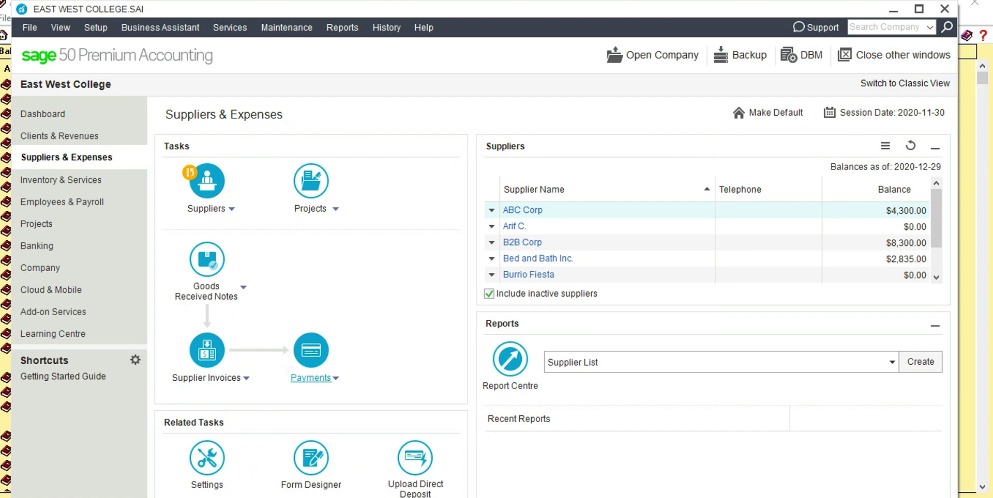
Try to add a new client record named Limerick Corp.
left_click(59, 136)
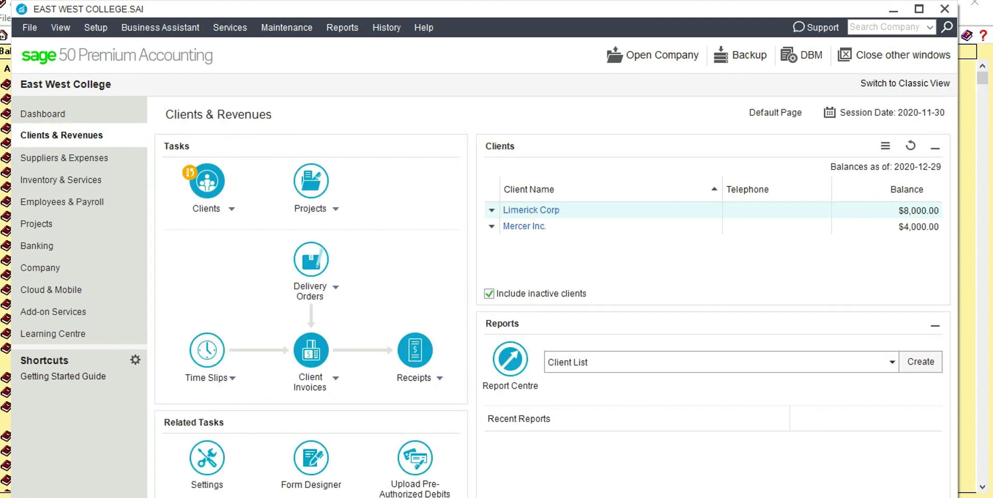
left_click(232, 209)
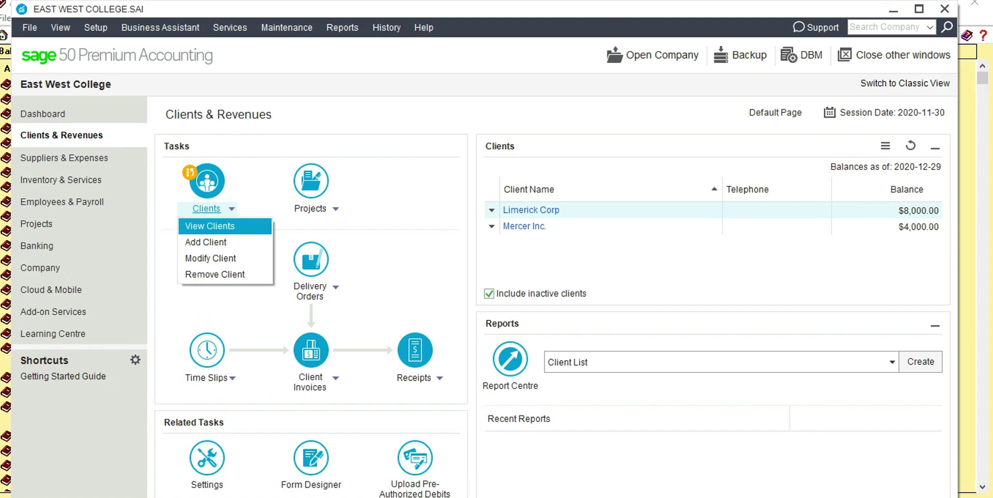
left_click(206, 242)
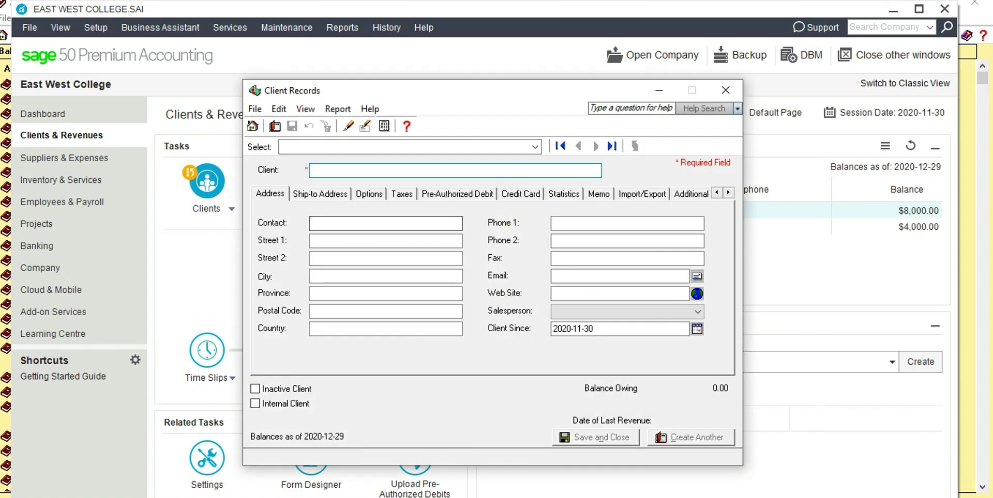
type("Lime")
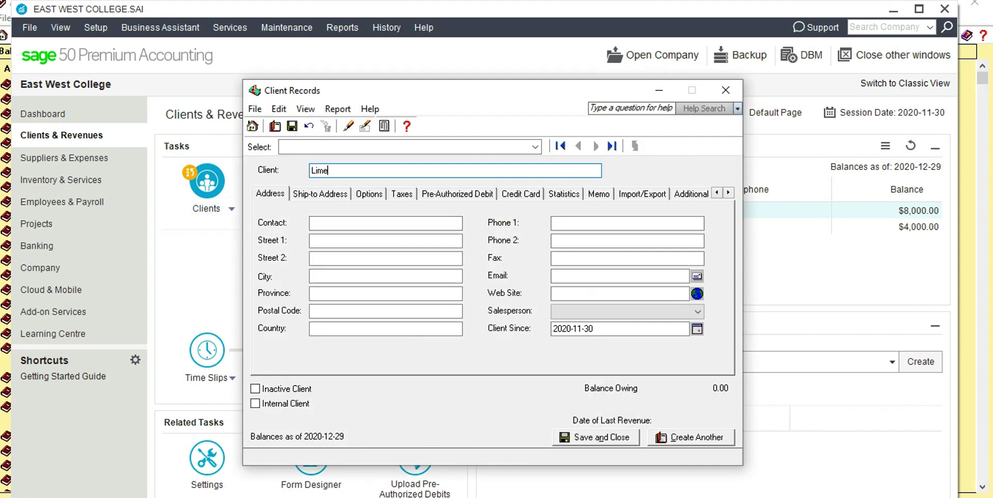
type("rick Corp")
key("BackSpace")
key("BackSpace")
key("BackSpace")
type("orp")
left_click(595, 438)
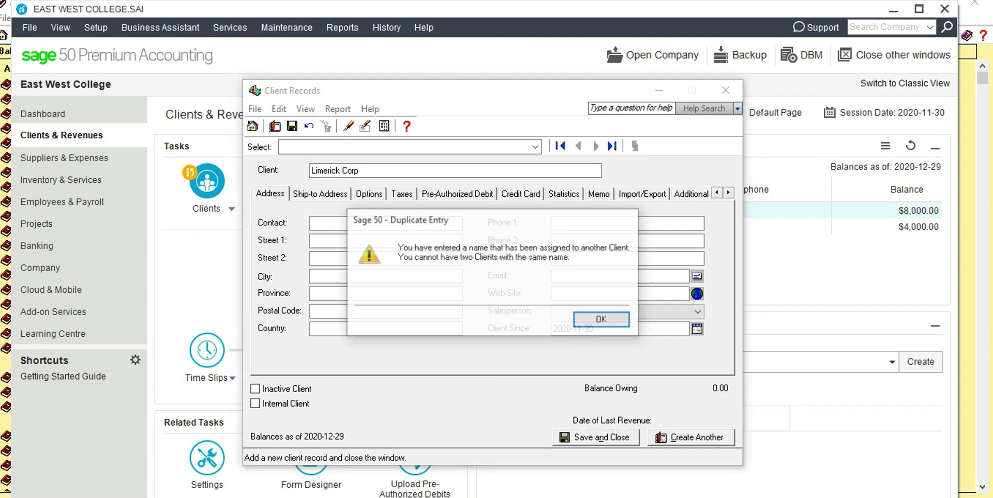
key("Return")
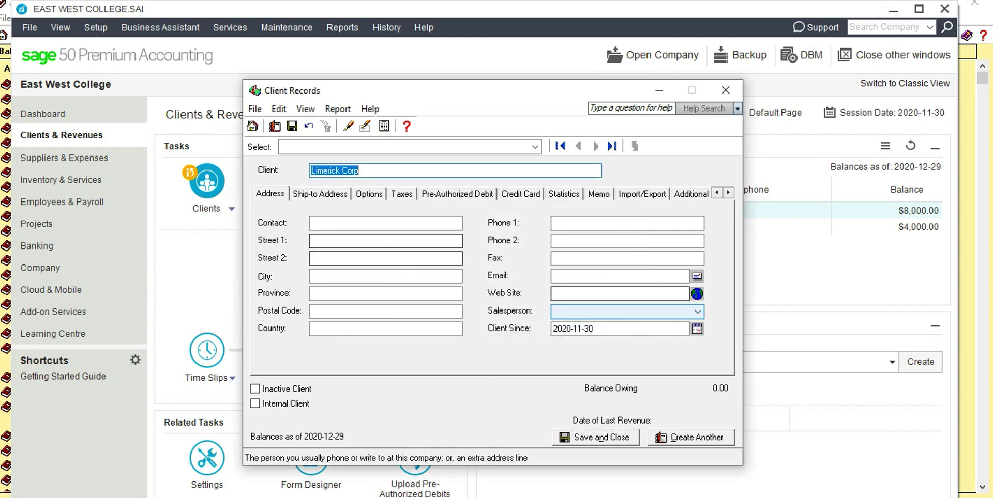
Change the new client's name to Limerick Corporation and save the record.
left_click(368, 171)
type("oration")
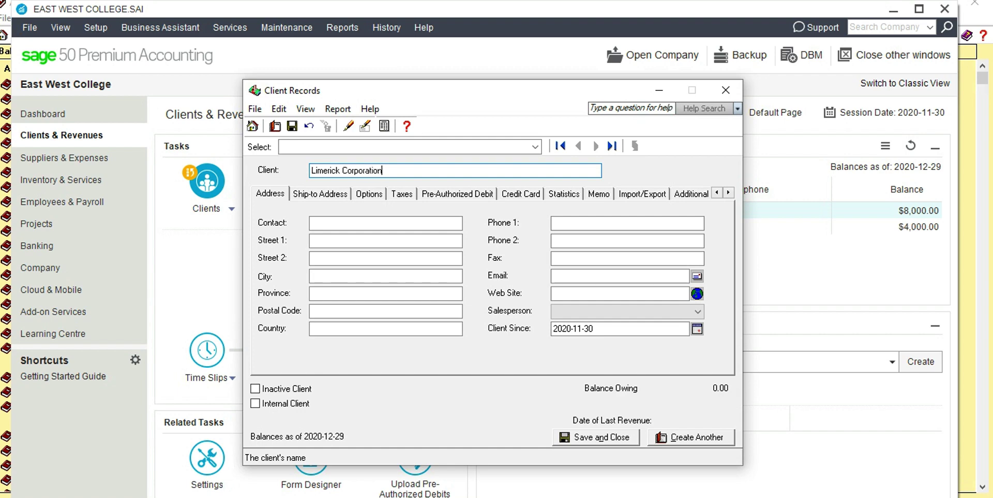
left_click(595, 437)
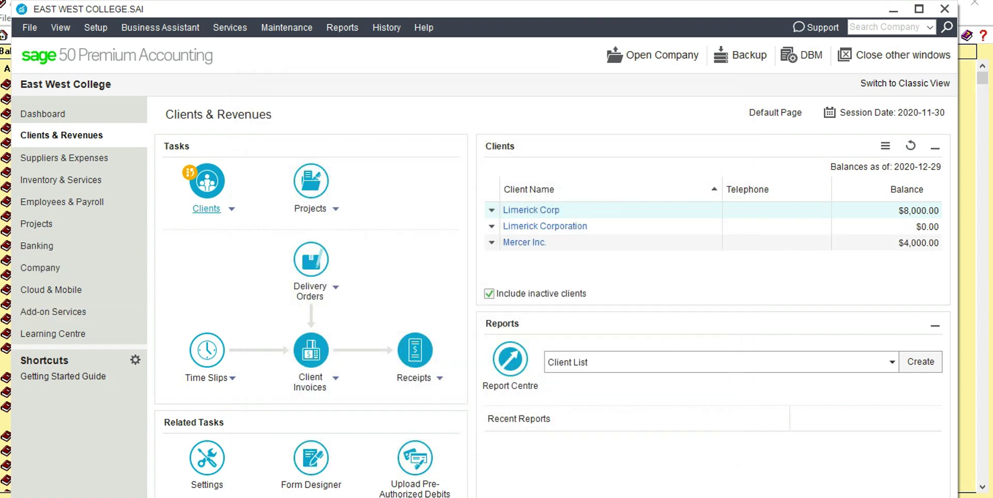
Create a pay-later client invoice for Limerick Corporation.
left_click(336, 379)
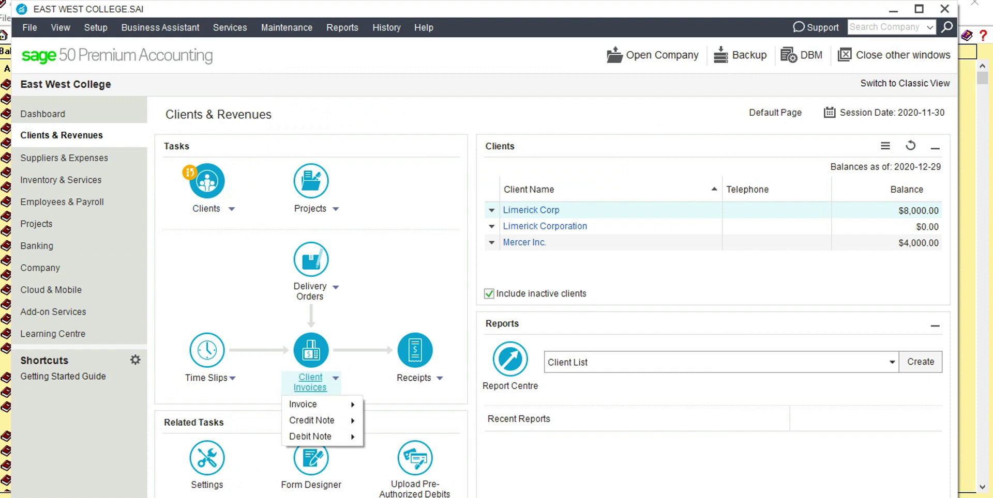
mouse_move(310, 404)
left_click(414, 405)
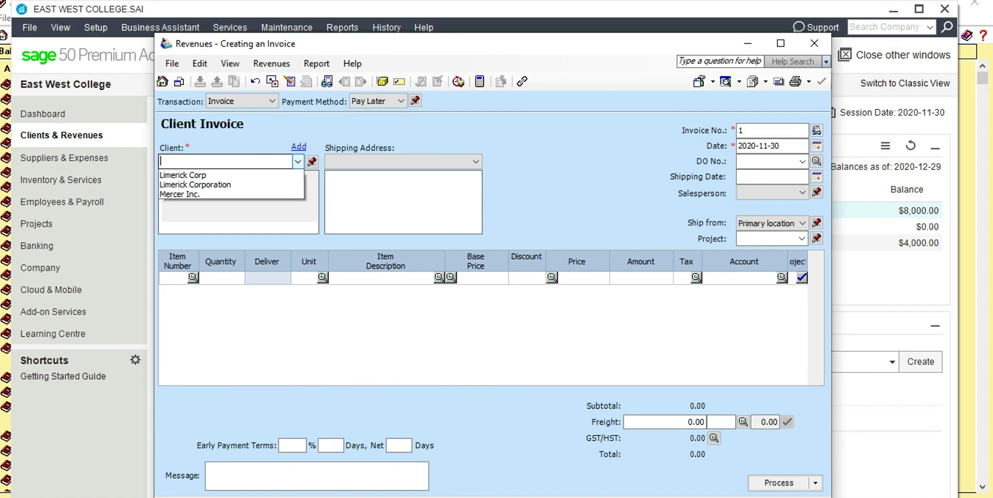
left_click(298, 162)
left_click(196, 194)
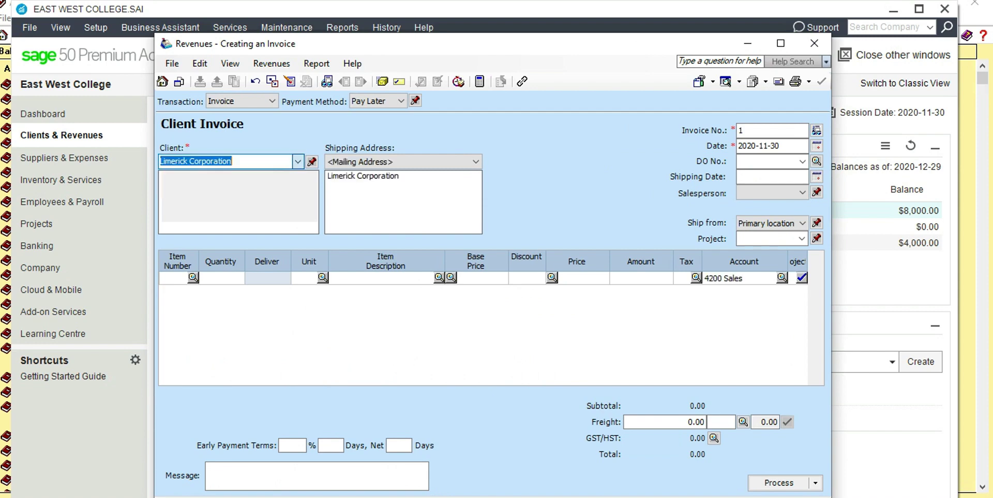
Add the General Training service to the invoice's first line with a quantity of 21.
left_click(192, 278)
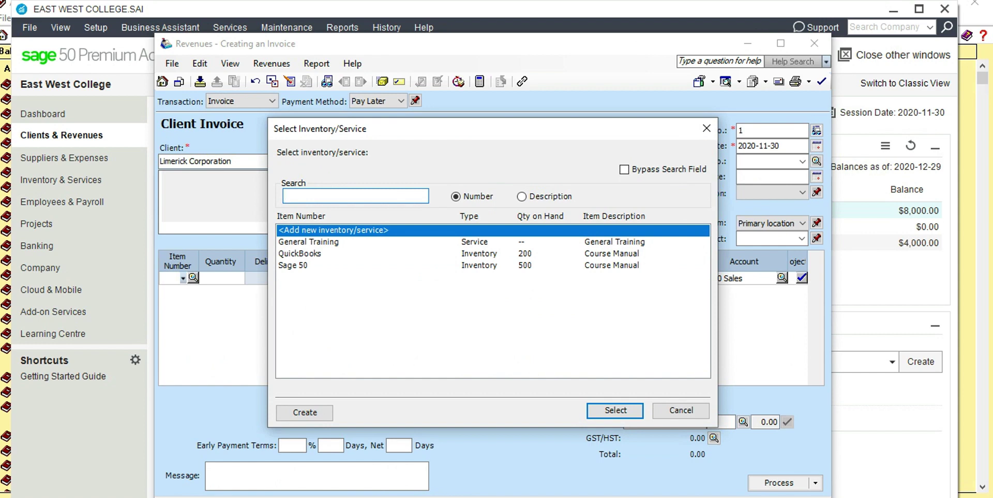
left_click(308, 242)
key("Return")
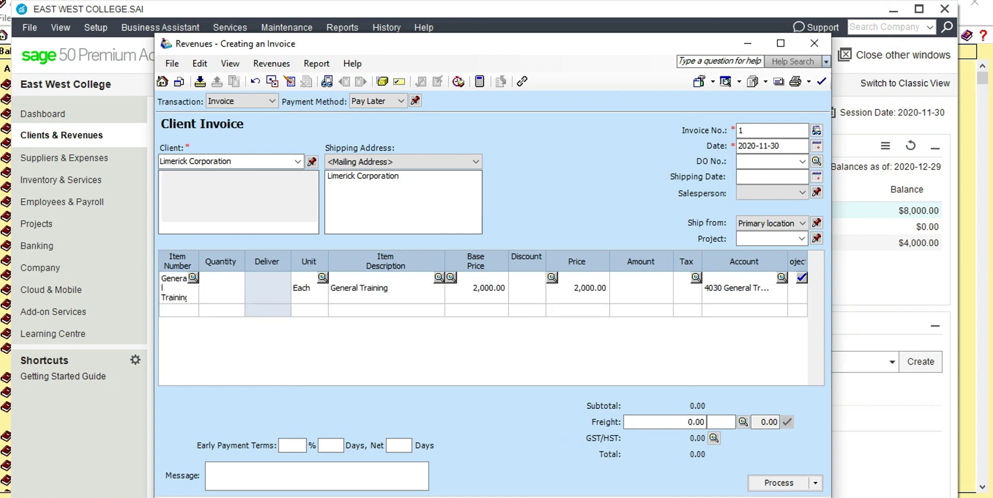
type("21")
left_click(582, 311)
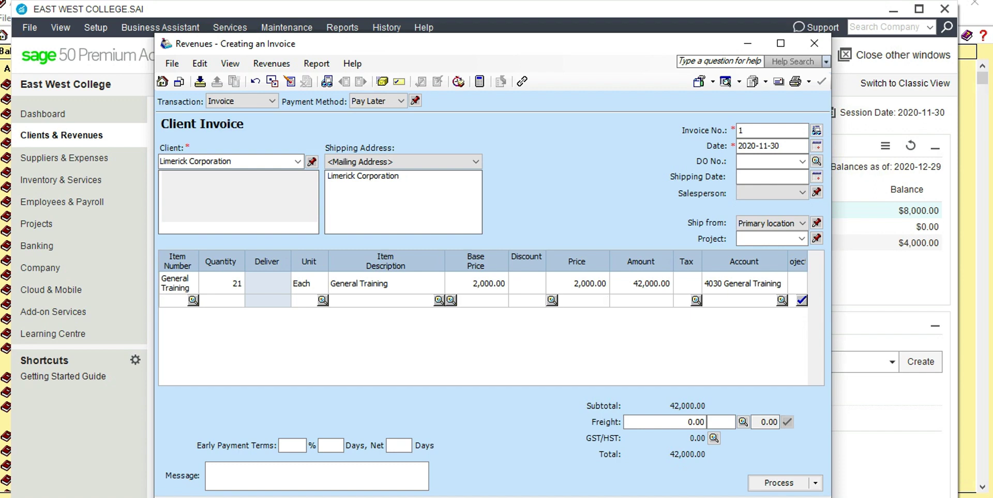
Apply tax code G - GST 5% to the General Training line.
left_click(686, 284)
key("Return")
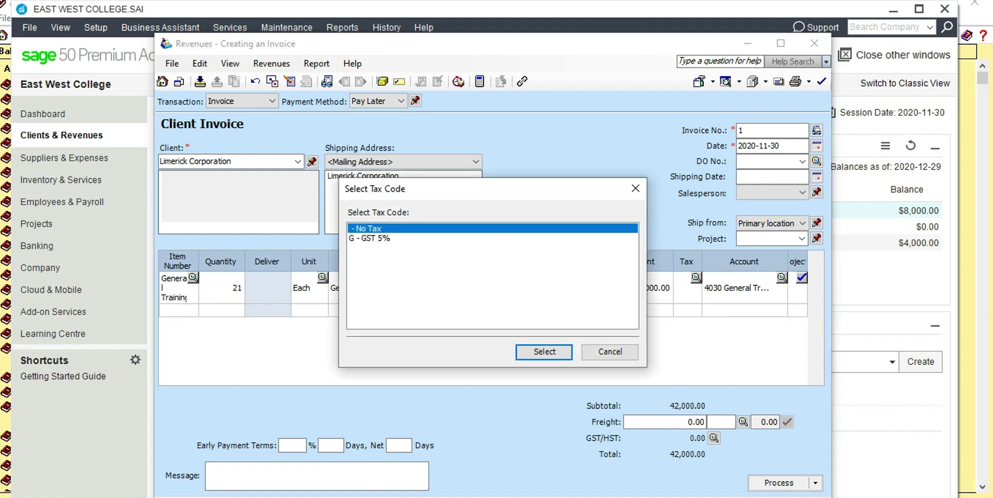
key("Down")
key("Return")
left_click(643, 310)
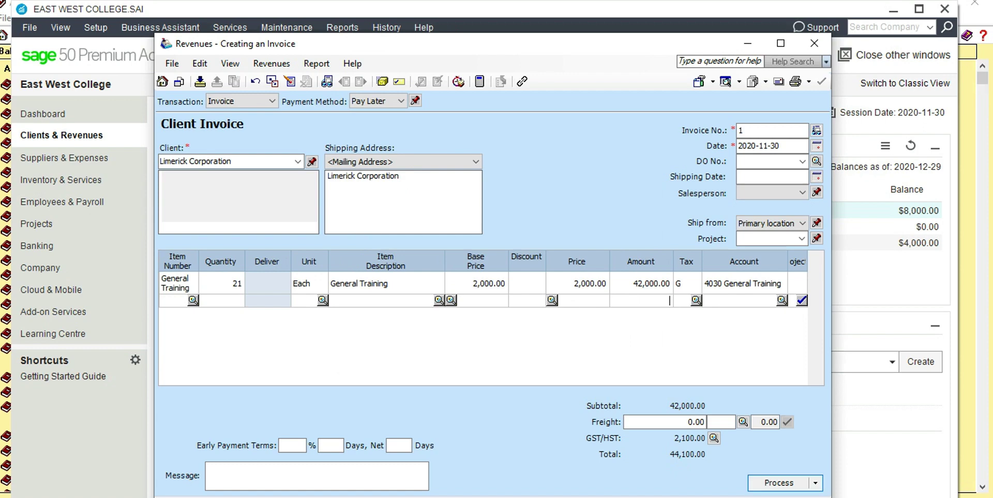
Set the client invoice's number to 12-1 and its date to 2020-12-01.
double_click(741, 131)
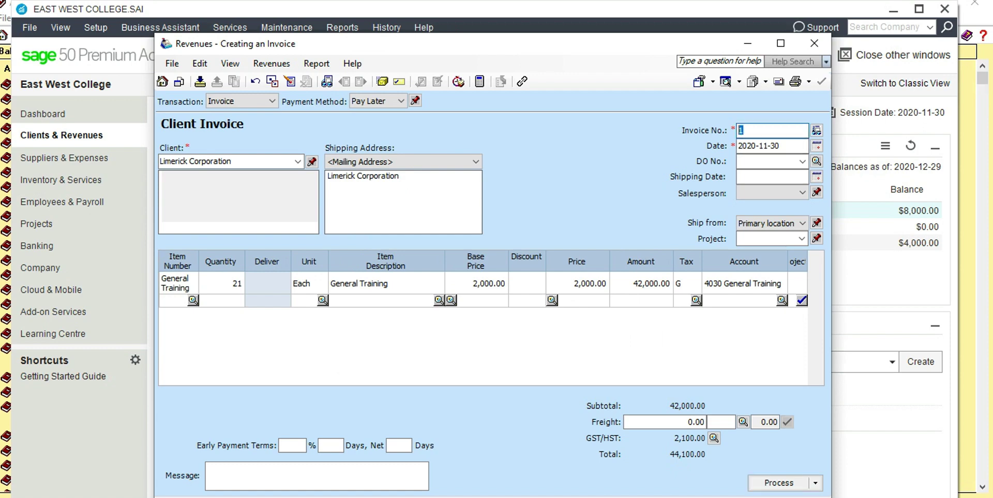
type("12-1")
left_click(817, 146)
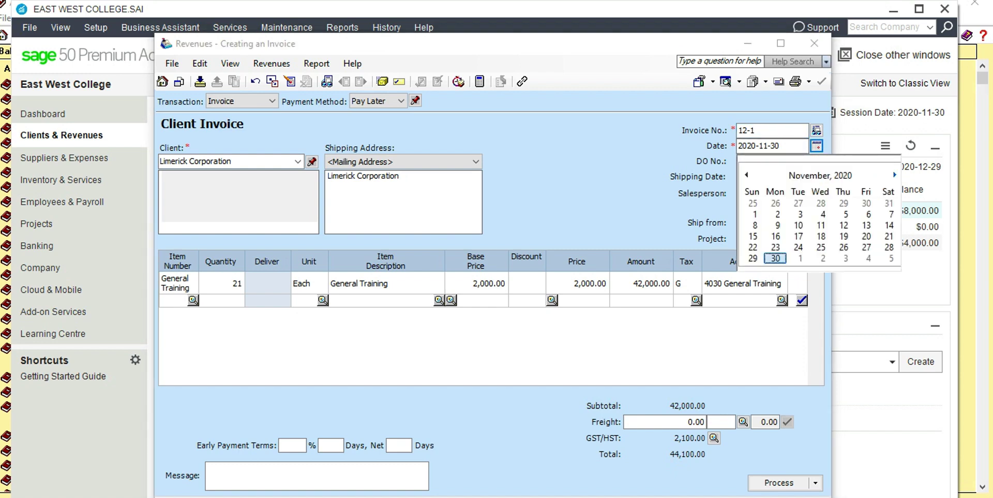
left_click(893, 175)
left_click(798, 204)
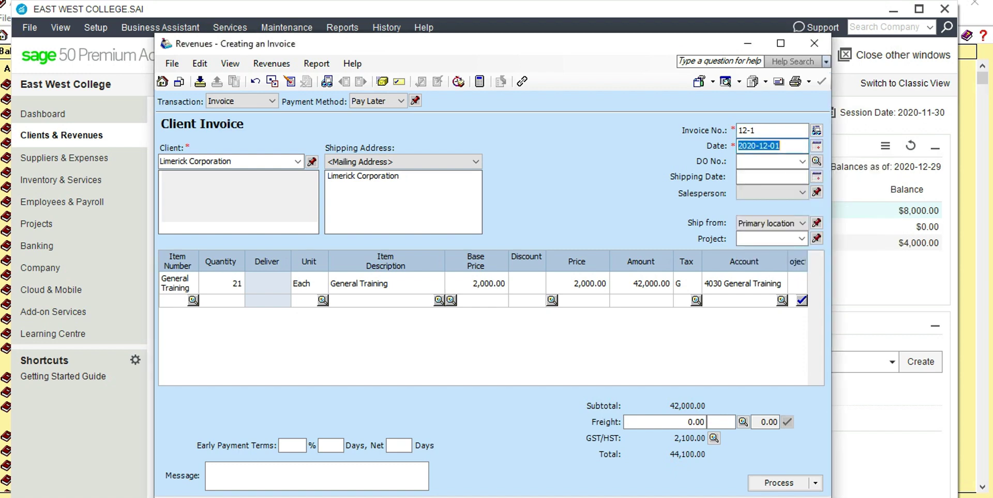
Process the Limerick Corporation invoice, accepting its date beyond the session date.
key("Tab")
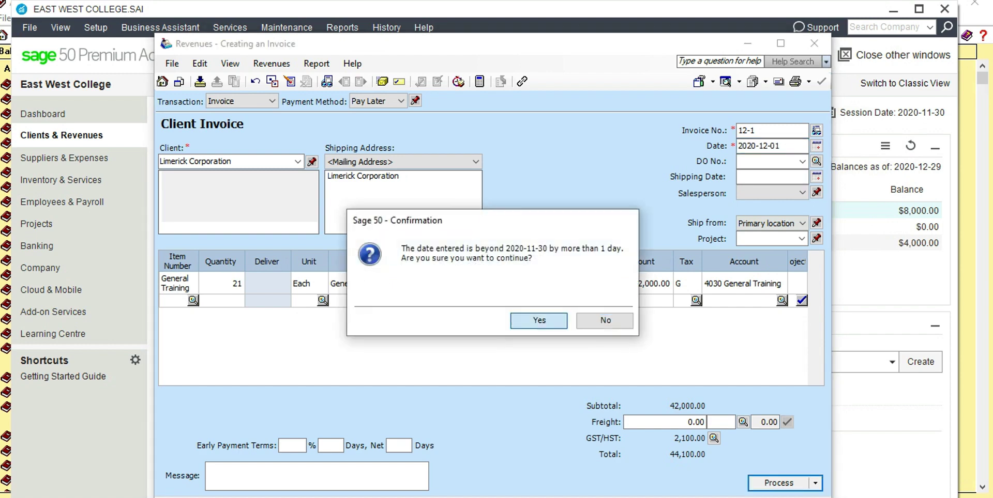
key("Return")
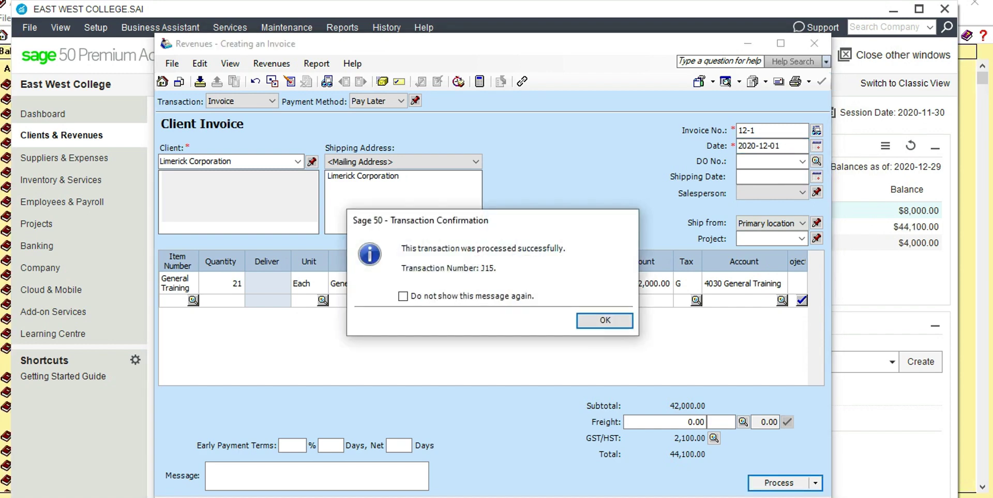